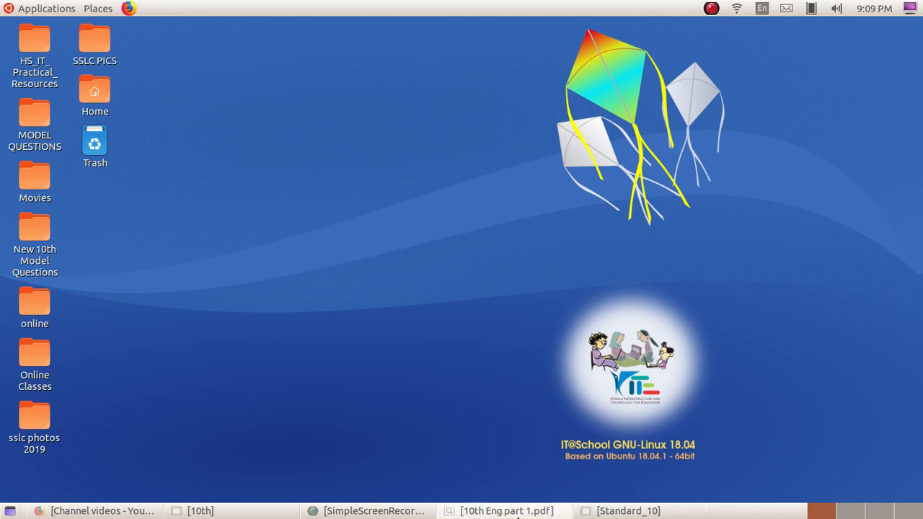
- Switch to the 10th Eng part 1 PDF and read the Activity 2.5 instructions for creating a table of contents
click(499, 510)
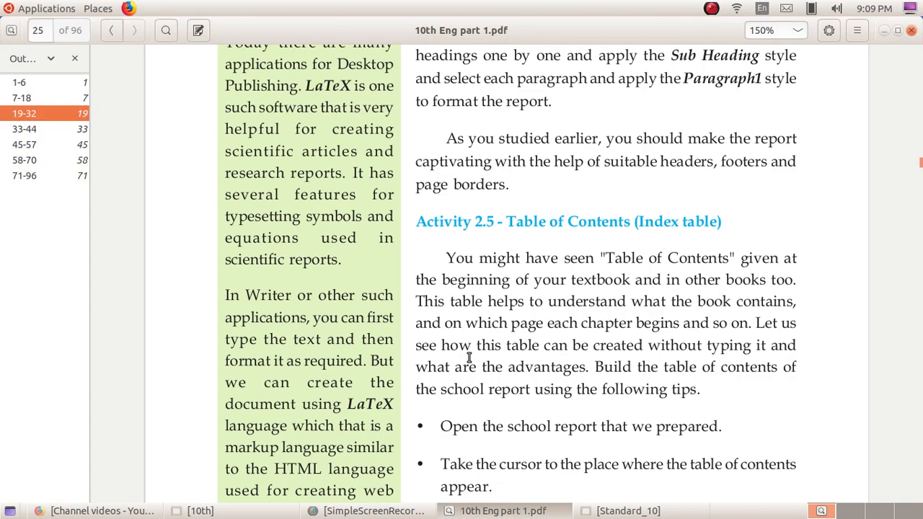
scroll(469, 357, down, 10)
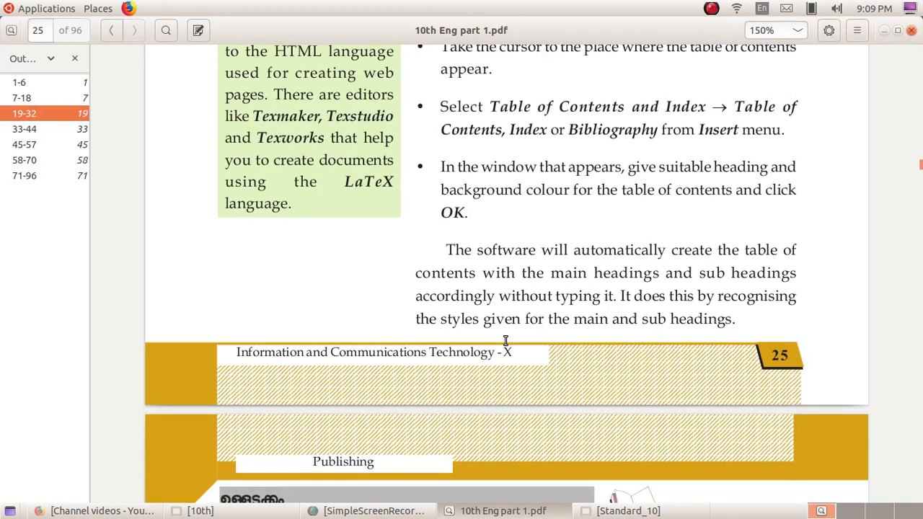
scroll(505, 340, up, 5)
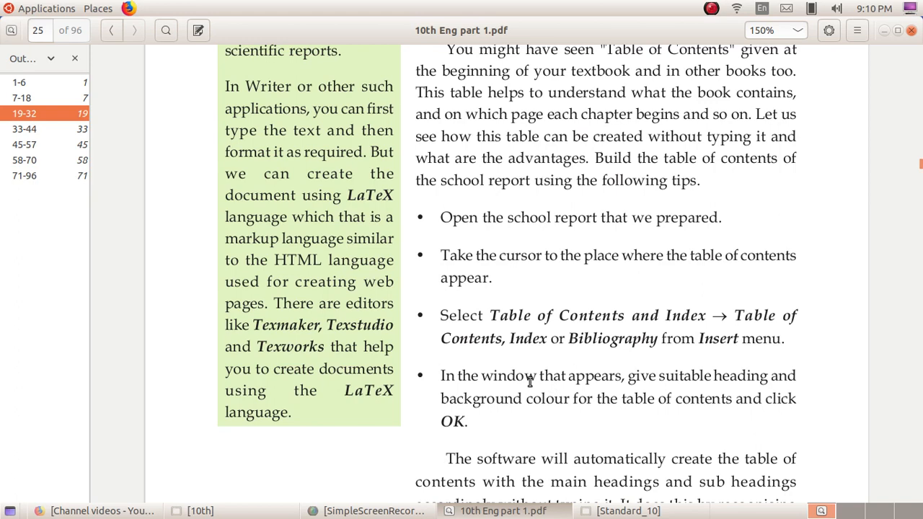
- Go to section 1-6 of the textbook, set the zoom to 150%, and find the Contents page
click(50, 85)
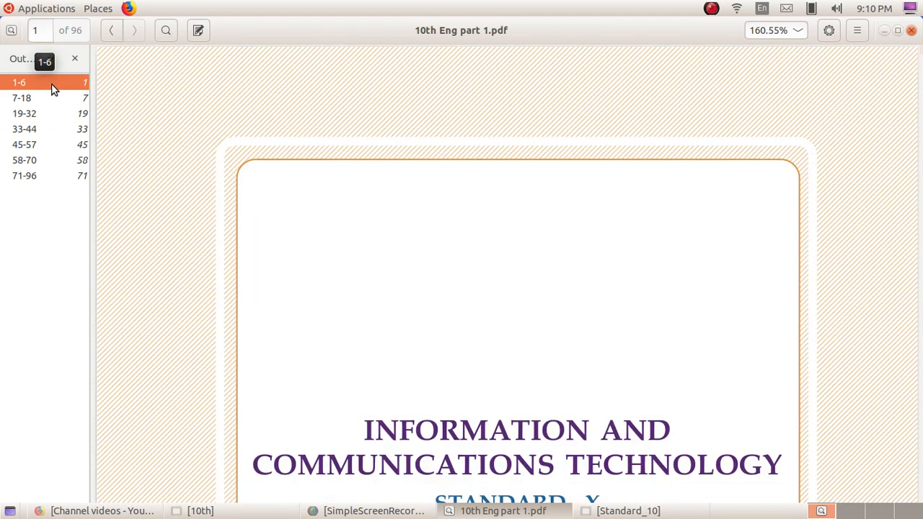
click(793, 33)
click(789, 197)
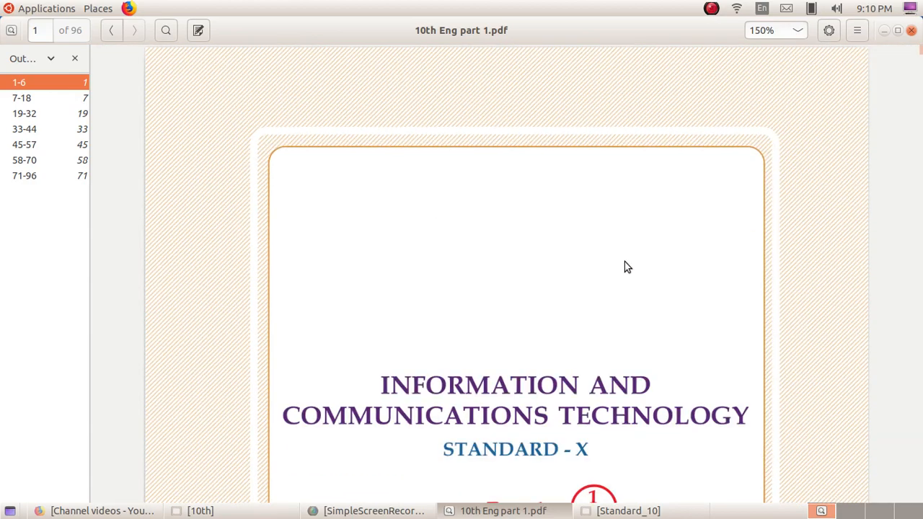
scroll(507, 272, down, 10)
scroll(510, 274, down, 15)
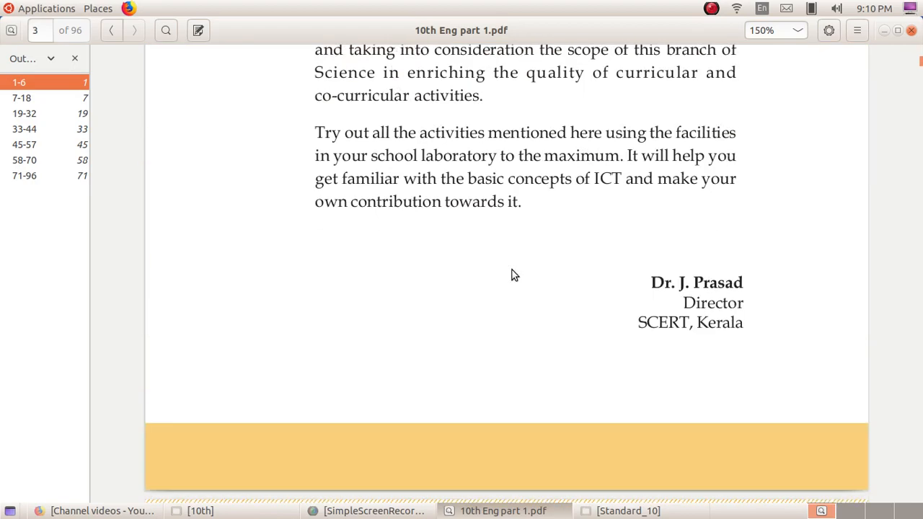
scroll(512, 289, down, 20)
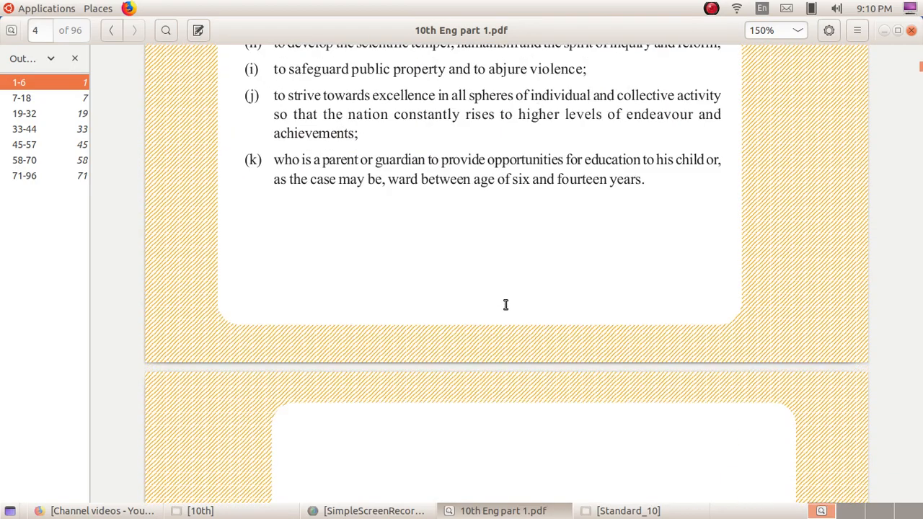
scroll(506, 305, down, 5)
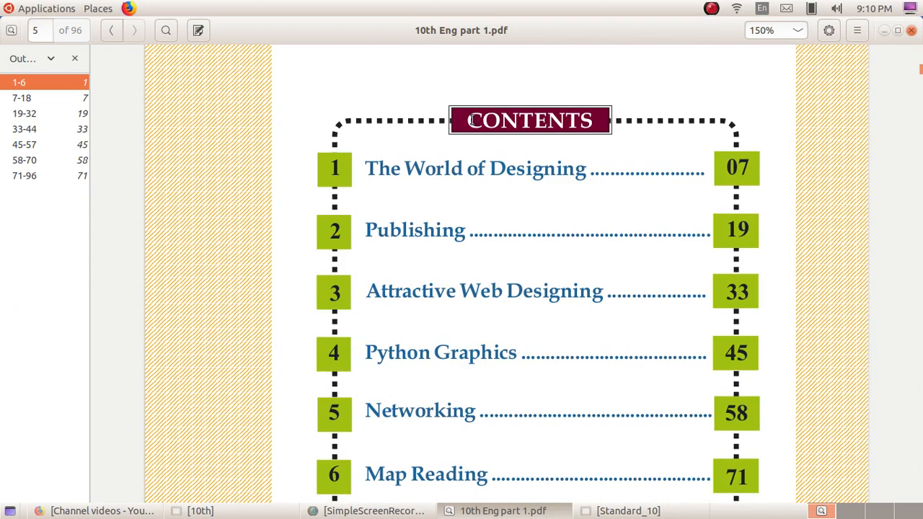
- Examine the chapter titles and page numbers on the Contents page, and minimize the textbook PDF
drag(472, 117, 553, 119)
click(552, 119)
triple_click(552, 119)
click(554, 130)
scroll(386, 342, down, 1)
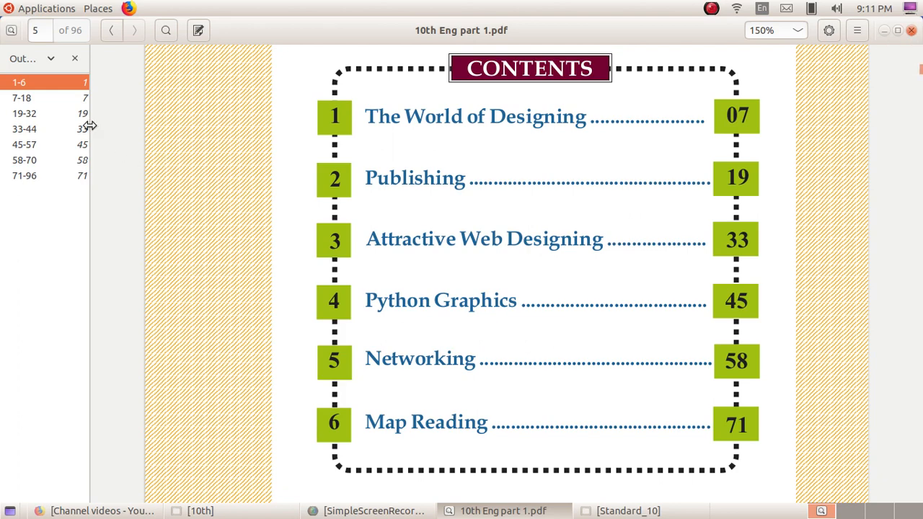
click(65, 115)
click(530, 509)
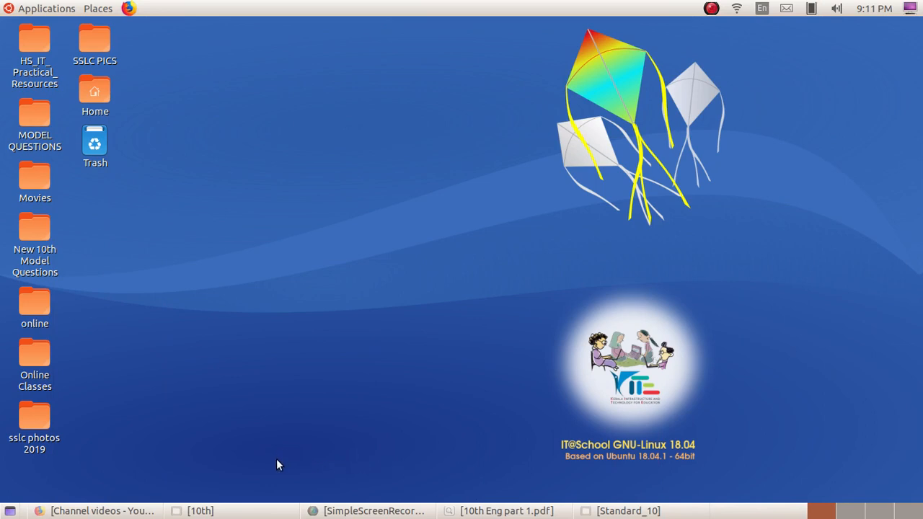
- Open the template school_report.ott from the Standard_10 folder of School_Resources in the Home directory
double_click(102, 89)
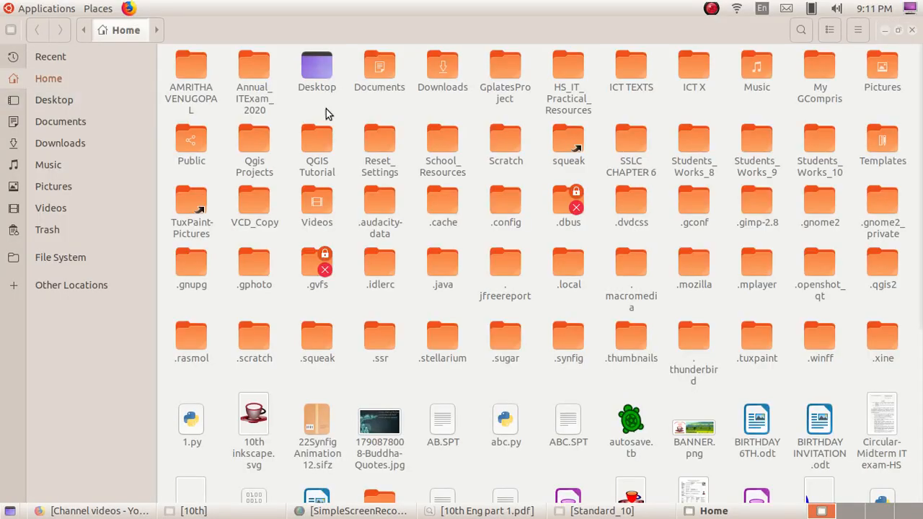
click(439, 141)
double_click(438, 142)
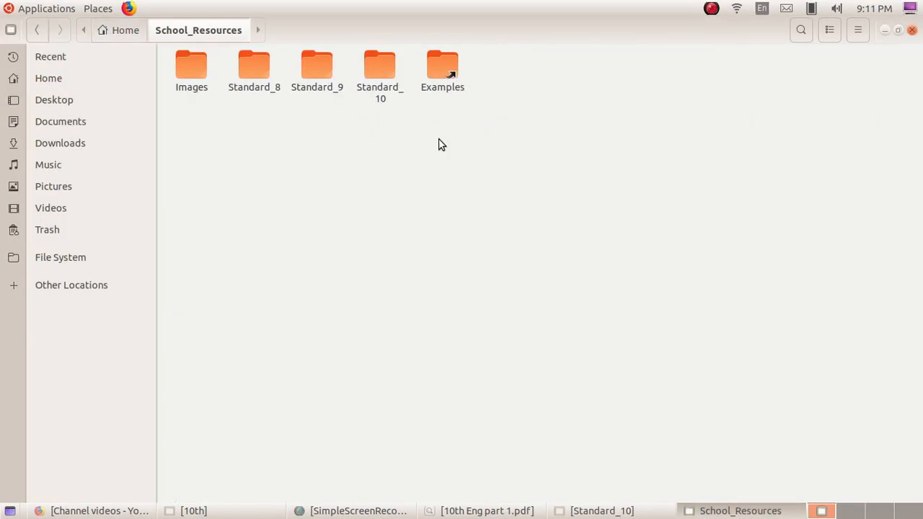
double_click(379, 91)
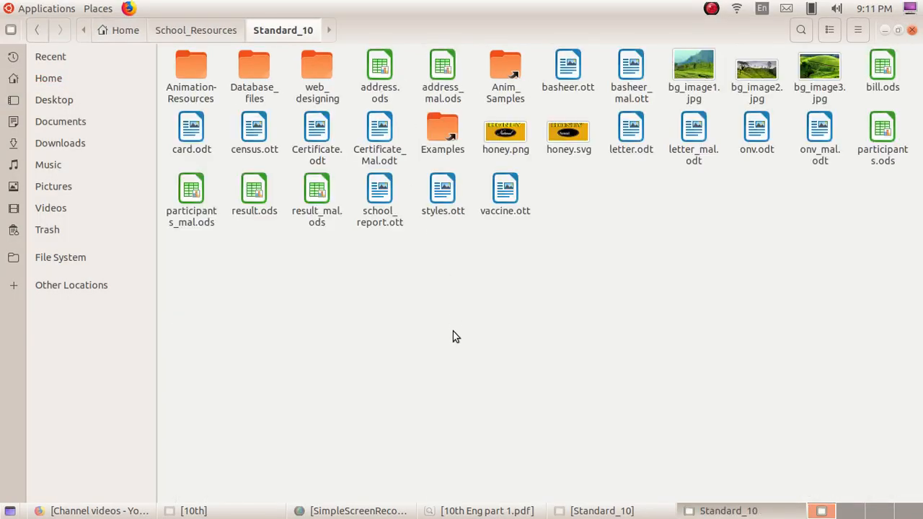
double_click(401, 219)
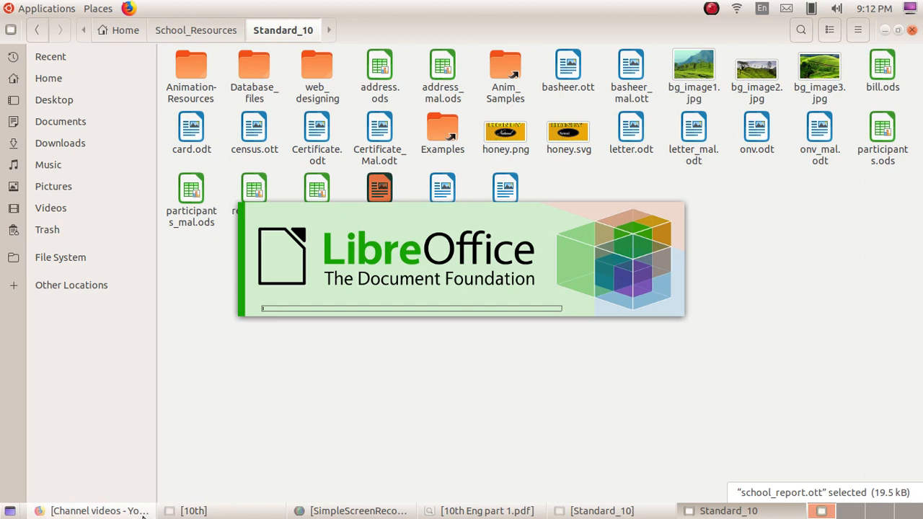
click(711, 9)
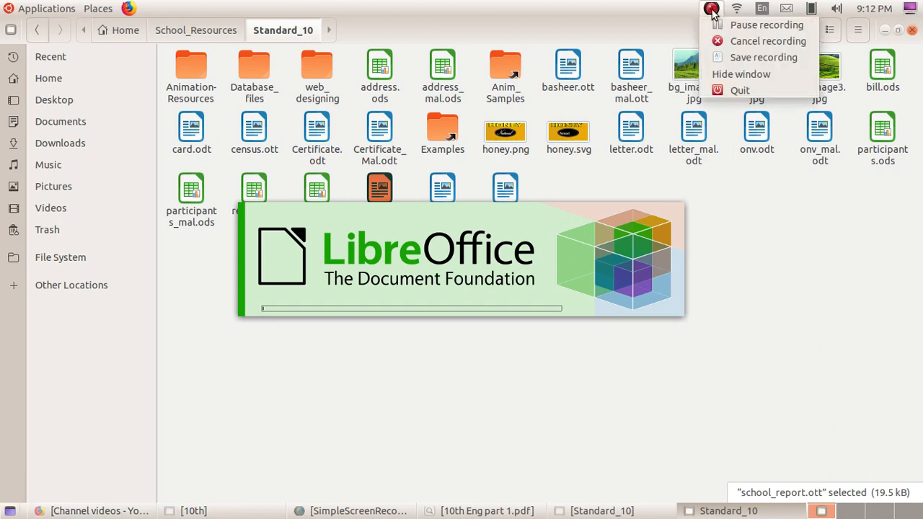
click(766, 25)
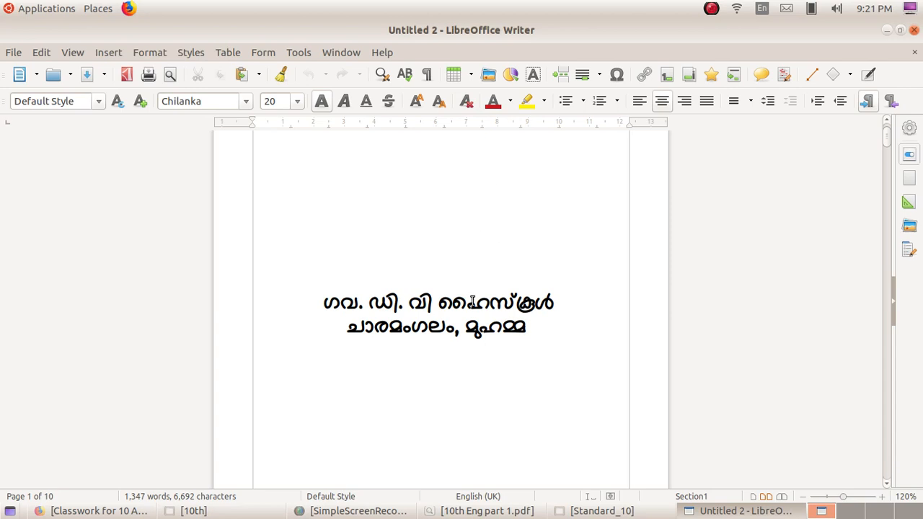
- Show the paragraph styles list beside the report and expand the Heading group to reveal its heading styles
scroll(472, 299, down, 3)
click(910, 127)
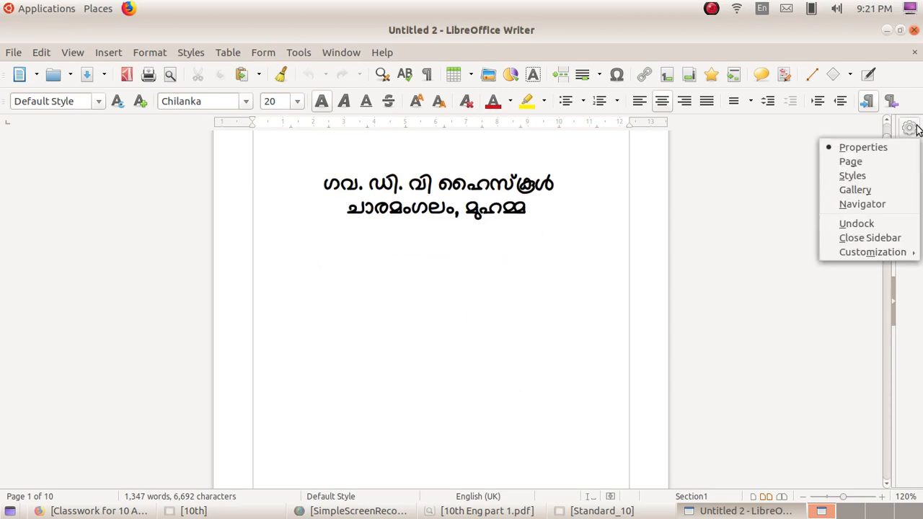
click(894, 178)
scroll(340, 256, down, 15)
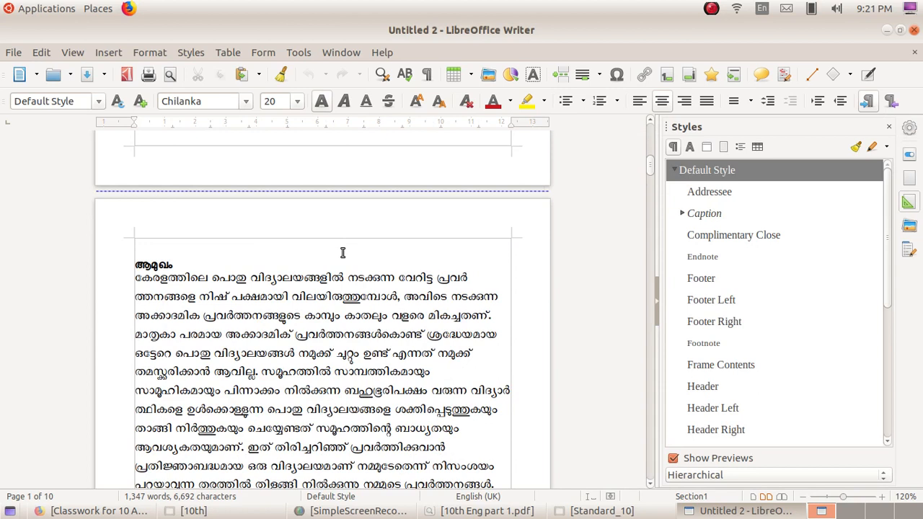
scroll(873, 285, down, 2)
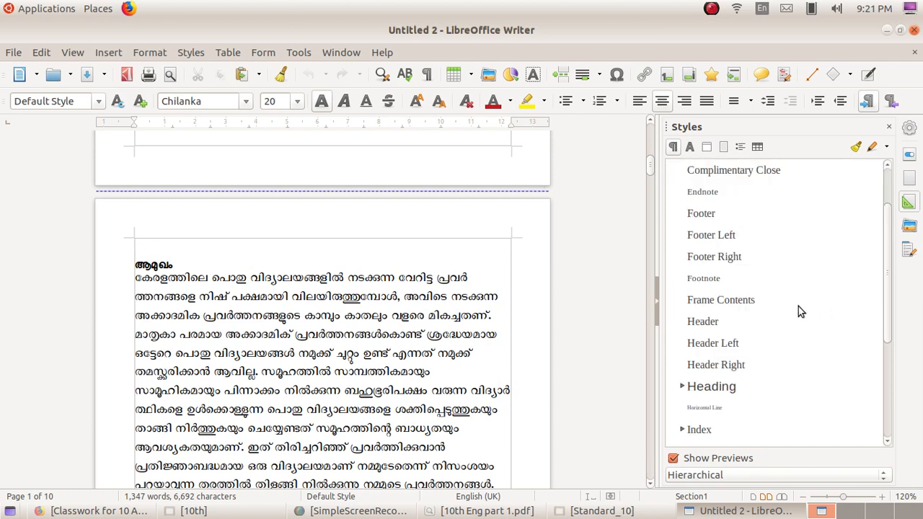
click(682, 386)
scroll(766, 291, down, 3)
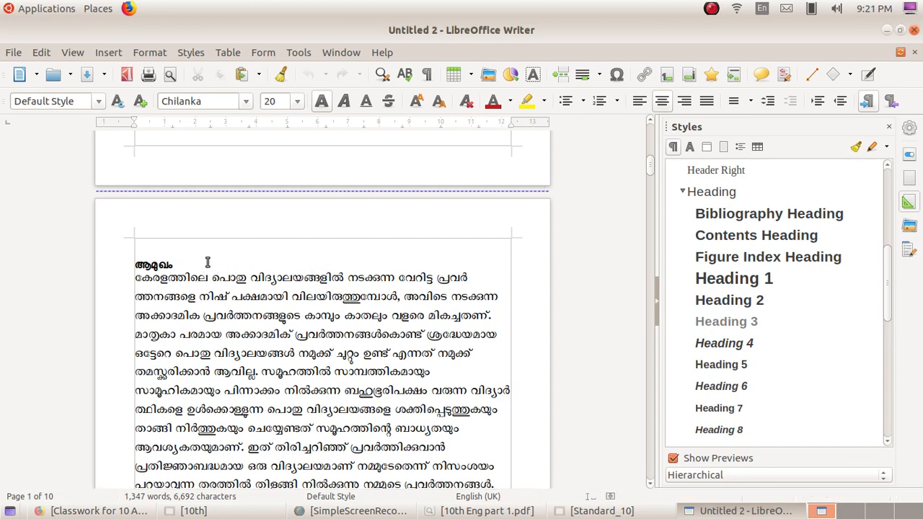
- Select together the main headings ആമുഖം, അക്കാദമിക പ്രവര്‍ത്തനങ്ങള്‍, നൂറുമേനിക്കുള്ള നിലമൊരുക്കല്‍ and സാമൂഹിക പ്രവര്‍ത്തനങ്ങള്‍ on pages 2 to 5
scroll(207, 263, down, 3)
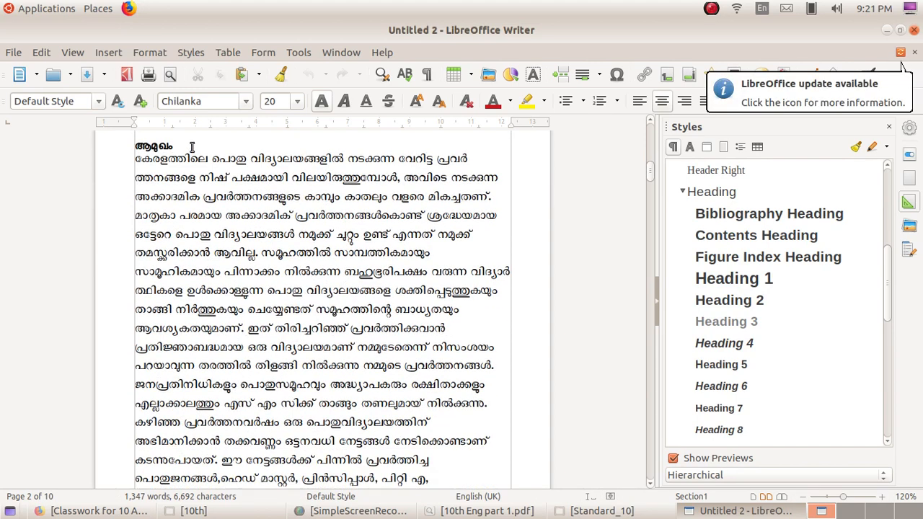
drag(192, 147, 103, 146)
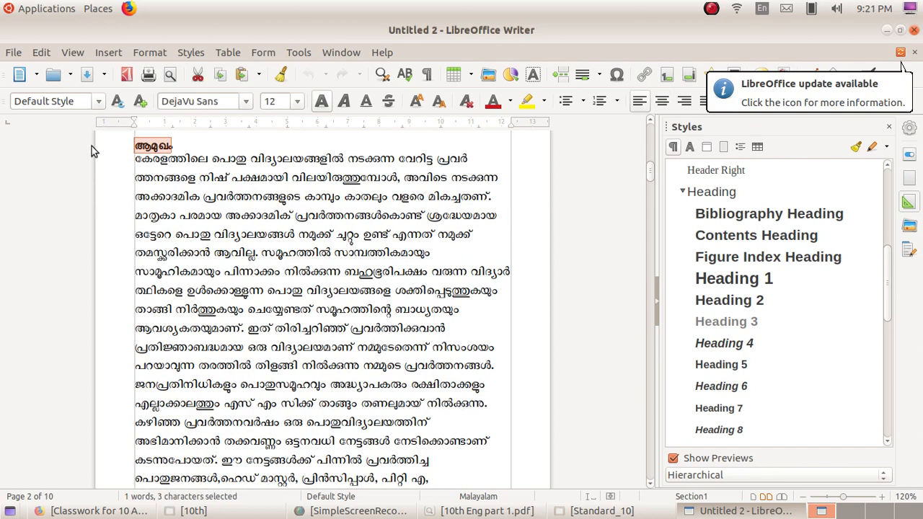
scroll(241, 411, down, 10)
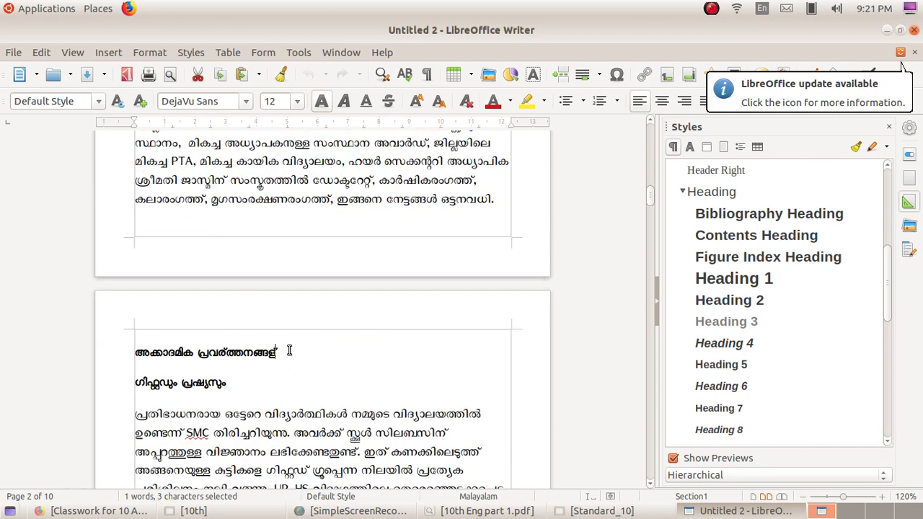
drag(289, 351, 93, 350)
scroll(181, 350, down, 15)
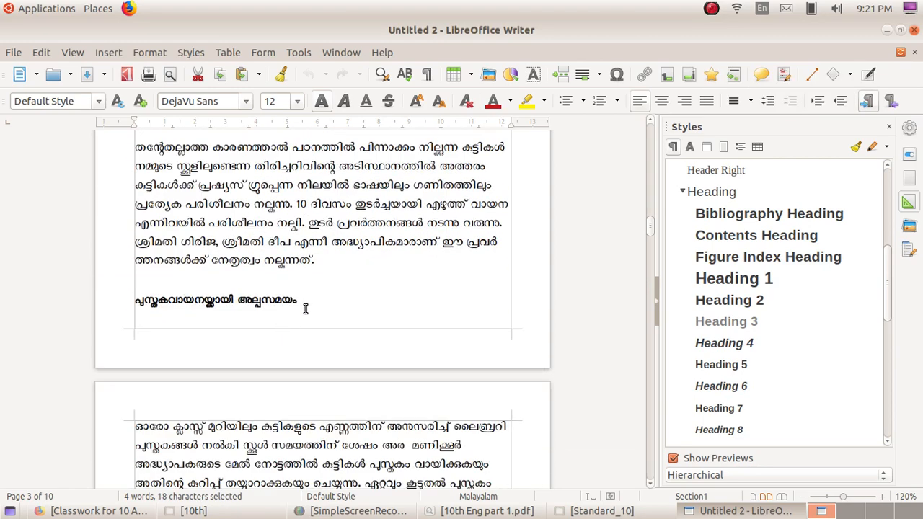
scroll(305, 309, down, 10)
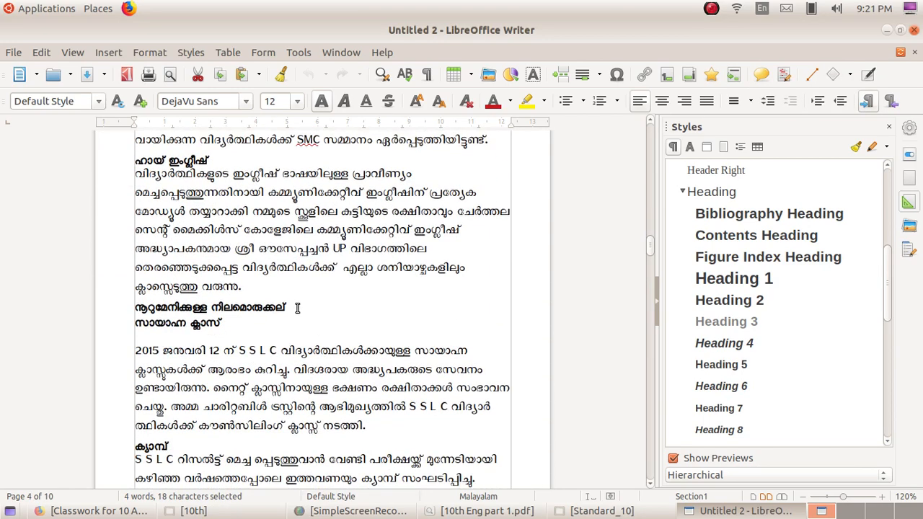
triple_click(283, 308)
scroll(225, 311, down, 10)
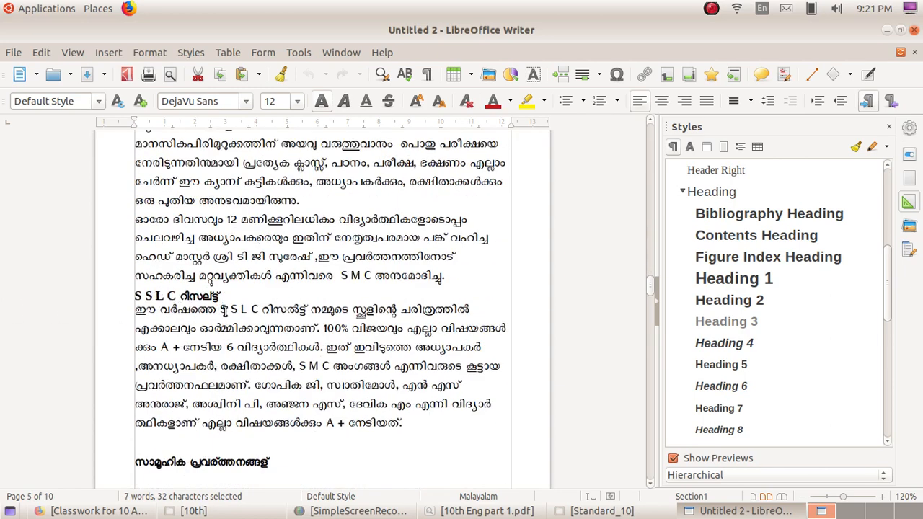
scroll(223, 310, down, 4)
triple_click(198, 257)
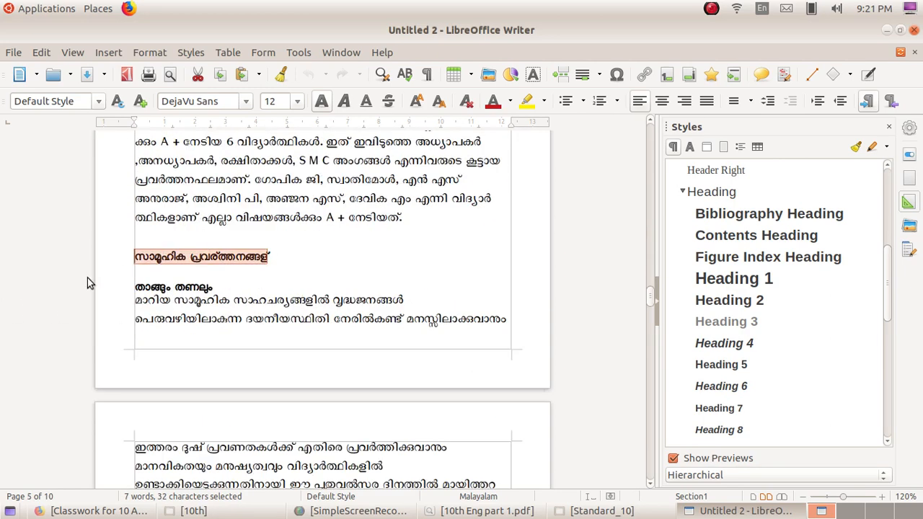
- Add the main headings അര്‍ഹതയ്ക്കുള്ള മറ്റ് അംഗീകാരങ്ങള്‍, ആഘോഷങ്ങള്‍, ദിനാചരണങ്ങള്‍ and മറ്റുള്ളവ on pages 6 to 9 to the multiple selection
scroll(250, 315, down, 12)
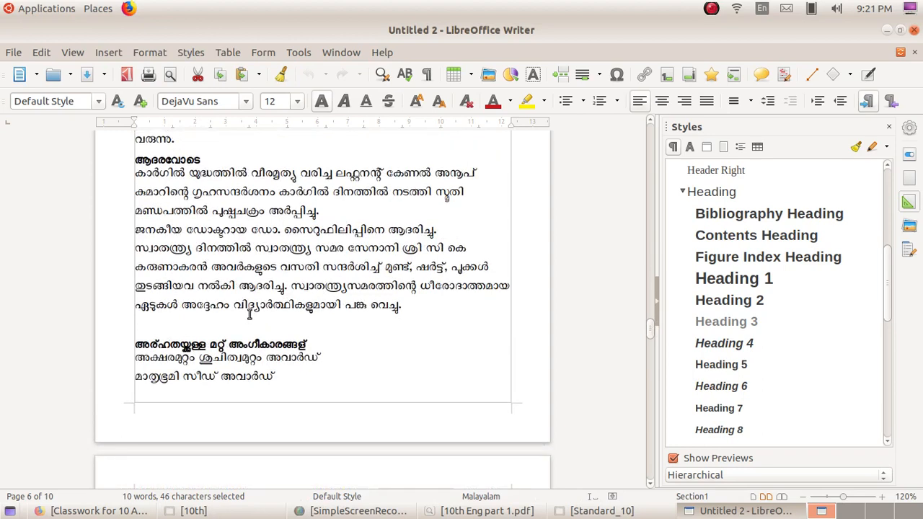
drag(312, 345, 58, 344)
scroll(217, 335, down, 6)
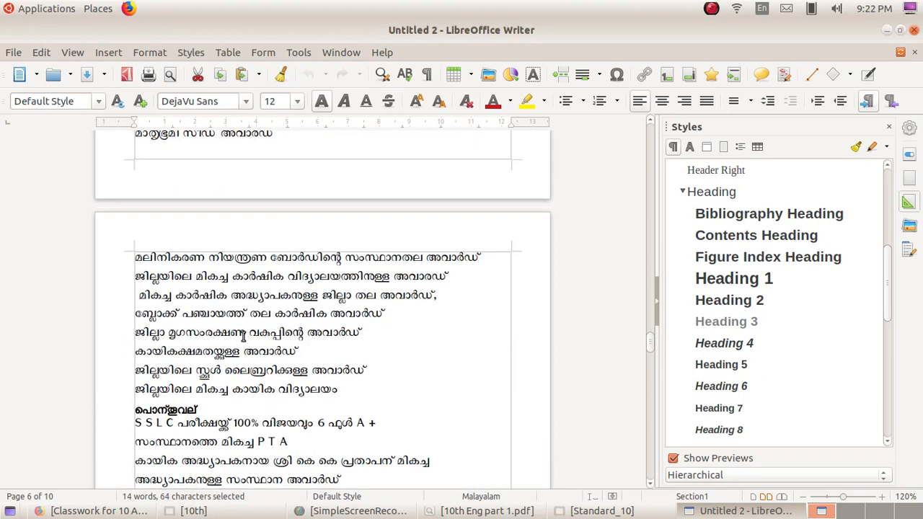
scroll(243, 336, down, 5)
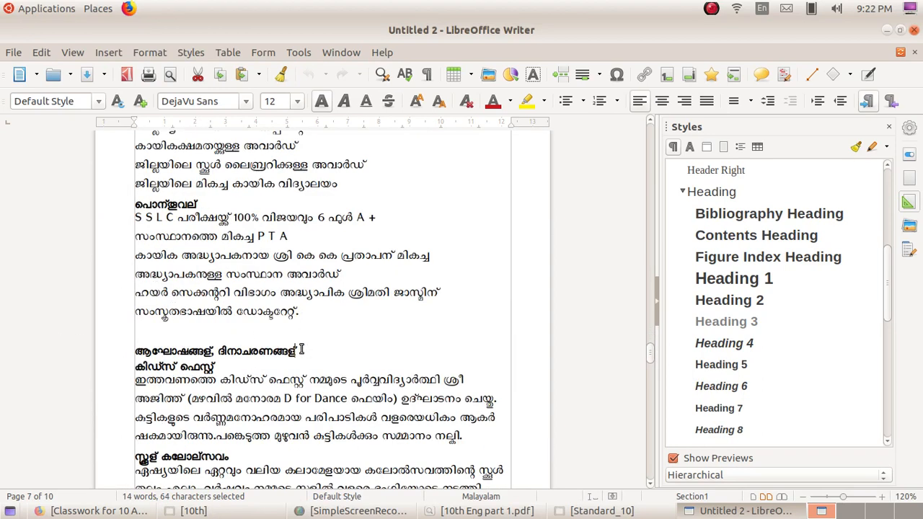
drag(302, 349, 75, 354)
scroll(260, 356, down, 10)
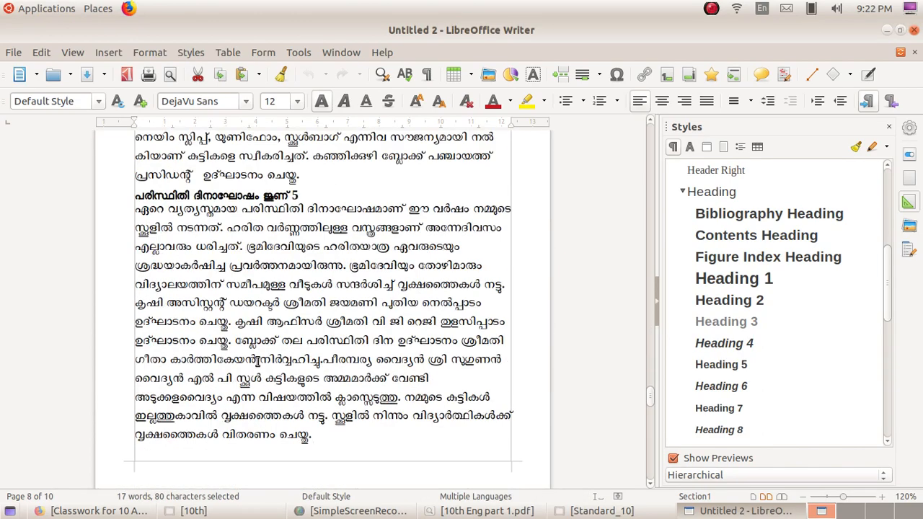
scroll(257, 361, down, 15)
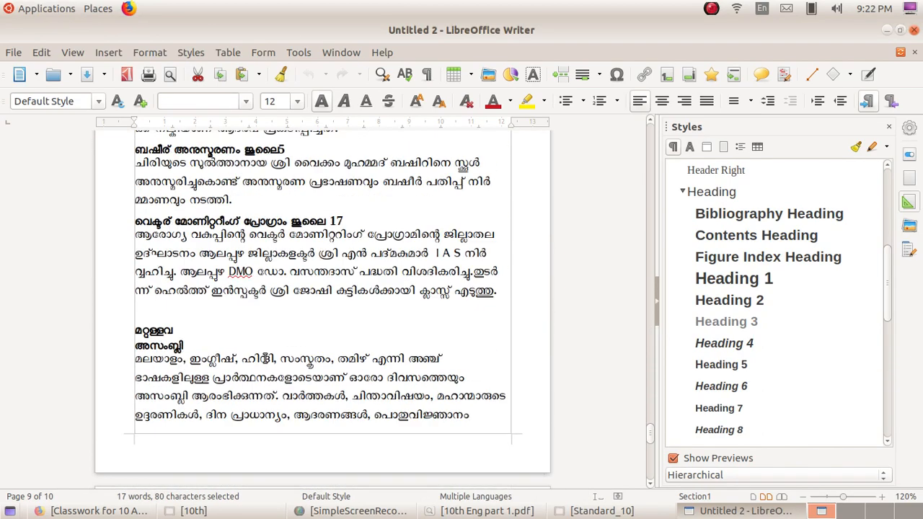
scroll(262, 356, down, 3)
scroll(262, 356, up, 3)
click(195, 322)
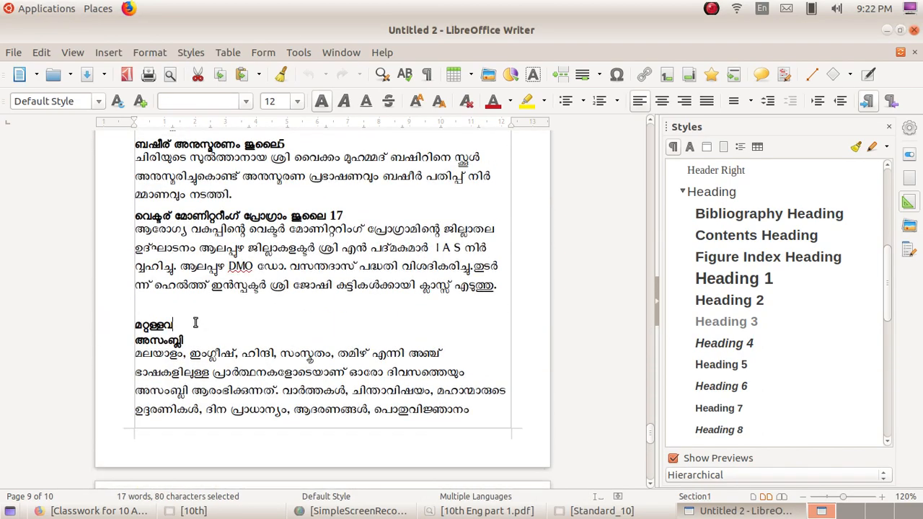
drag(195, 322, 104, 328)
scroll(197, 340, down, 5)
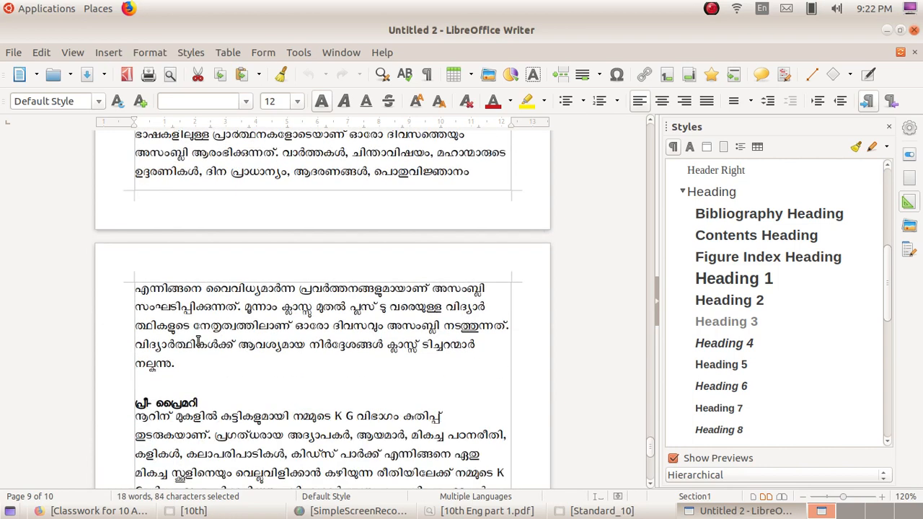
- Apply the Heading 1 paragraph style to all selected main headings and check the result on the report's earlier pages
scroll(199, 342, down, 10)
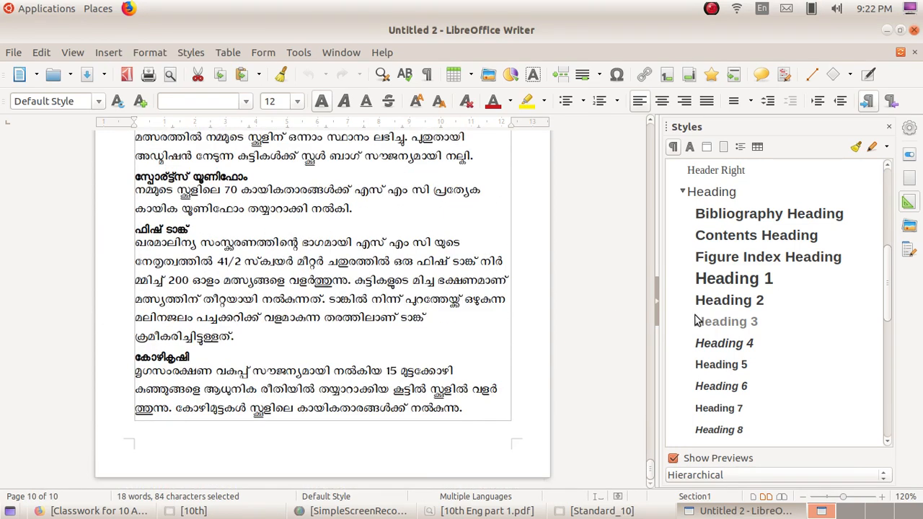
double_click(748, 282)
scroll(351, 295, up, 10)
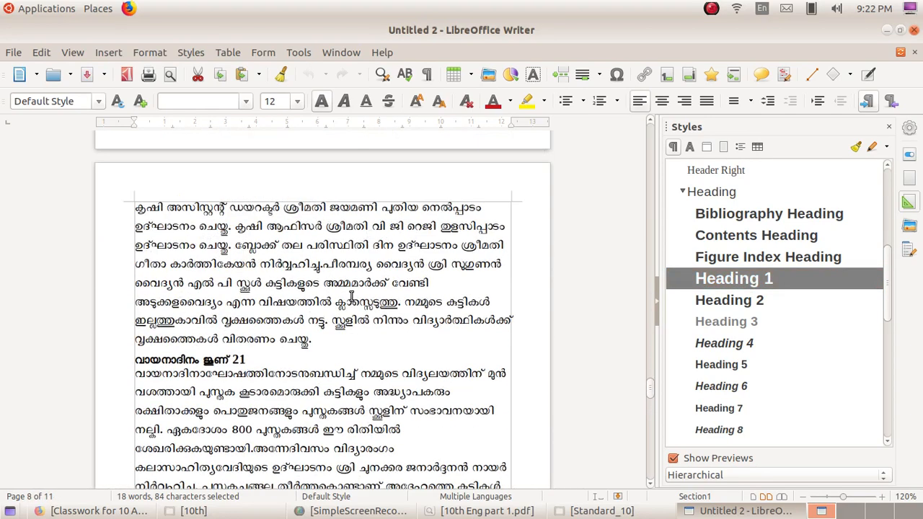
drag(891, 299, 892, 192)
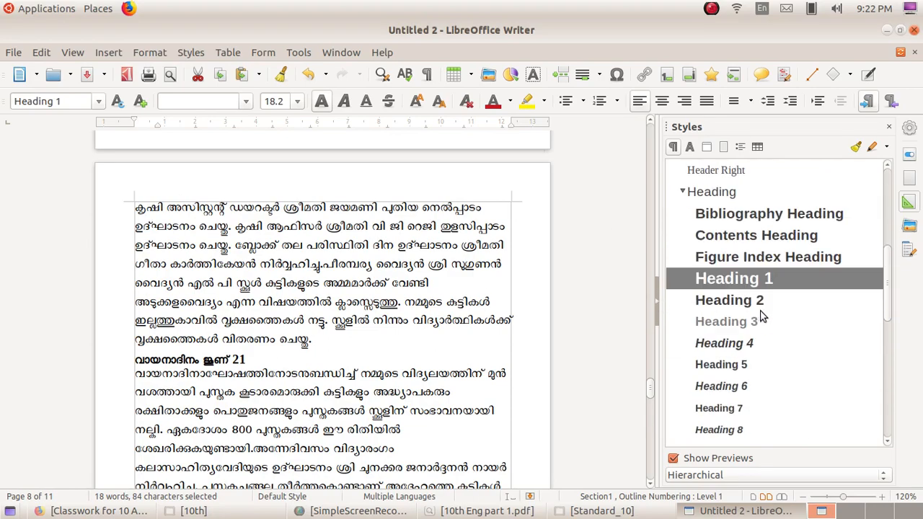
scroll(394, 311, down, 15)
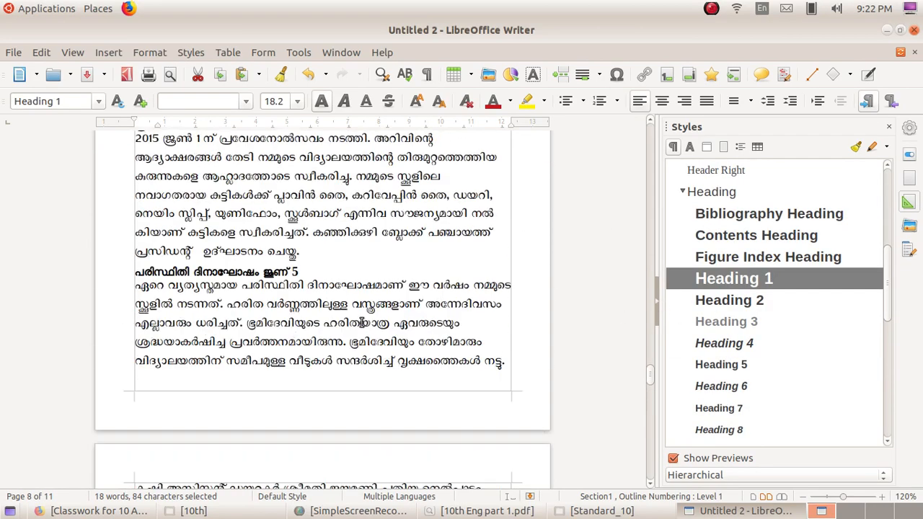
drag(651, 373, 649, 204)
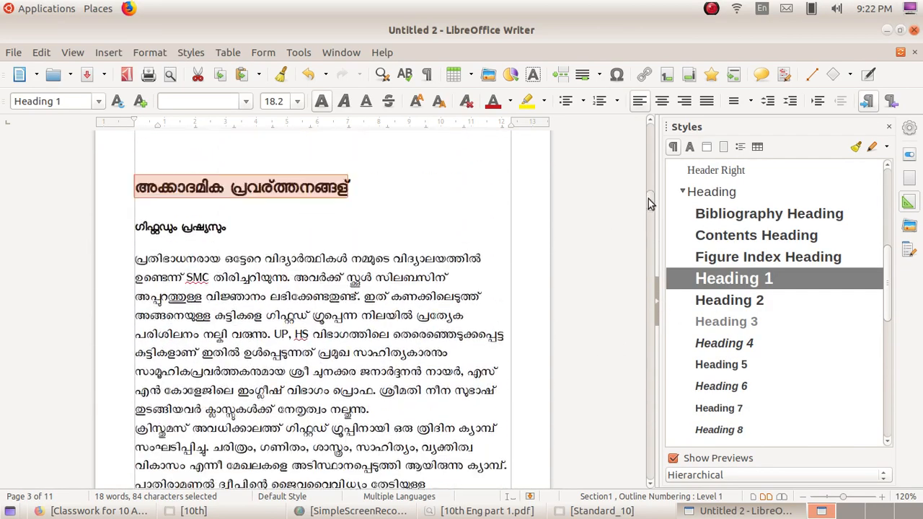
scroll(639, 202, up, 5)
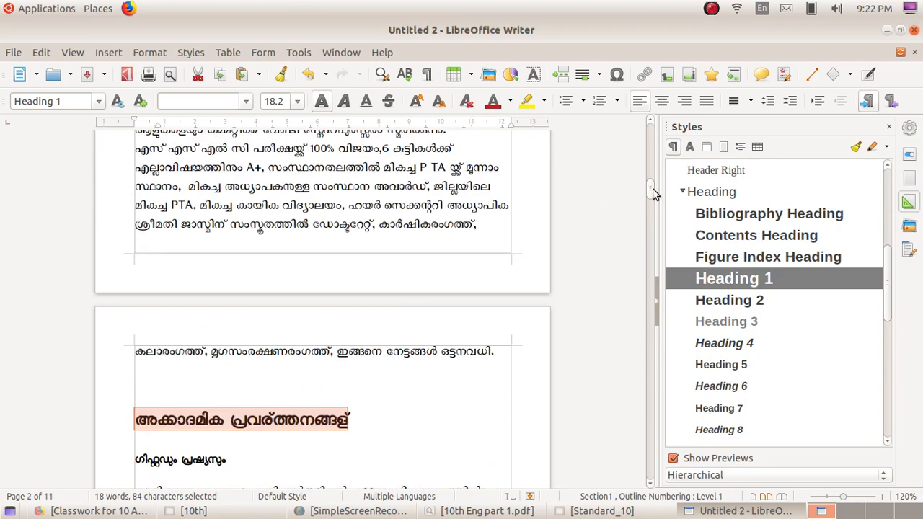
scroll(660, 155, up, 5)
scroll(299, 367, down, 5)
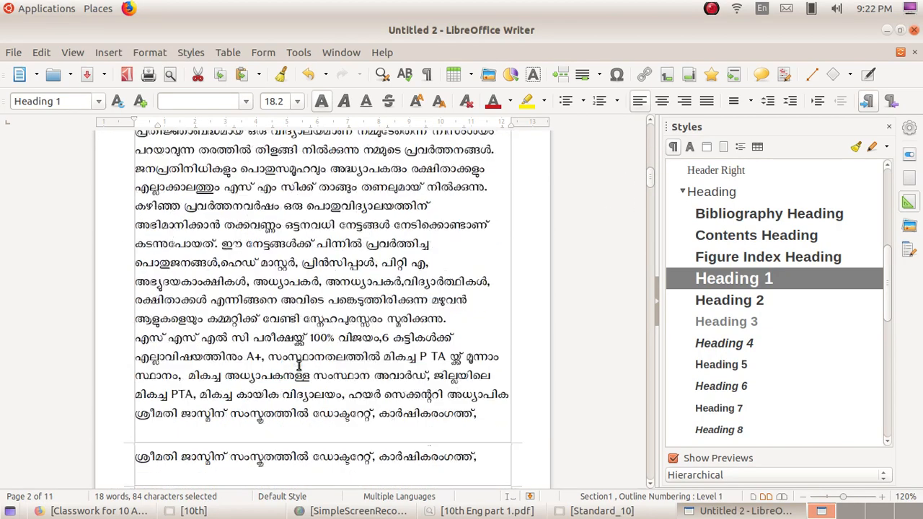
- Select together the subheadings under അക്കാദമിക പ്രവര്‍ത്തനങ്ങള്‍, from ഗിഫ്റ്റഡും പ്രഷ്യസും to ഹായ് ഇംഗ്ലീഷ്
scroll(299, 366, down, 5)
scroll(247, 408, down, 4)
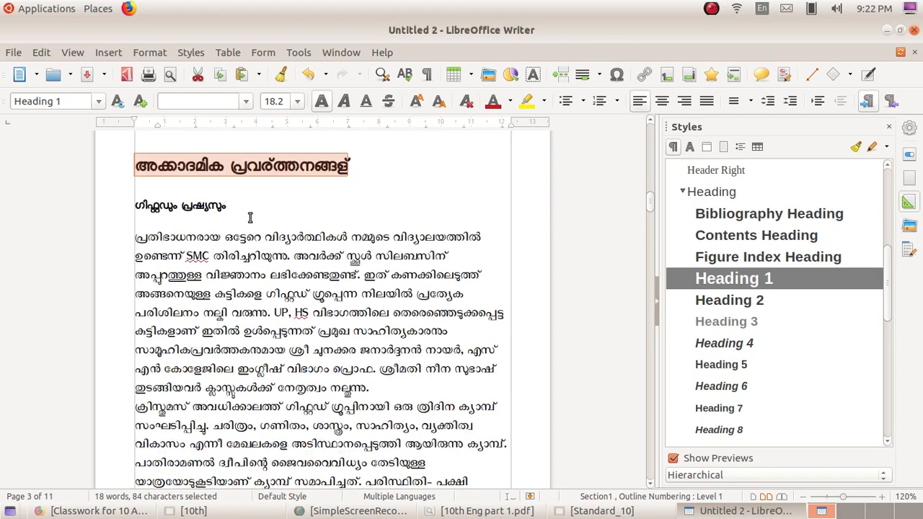
drag(249, 206, 134, 207)
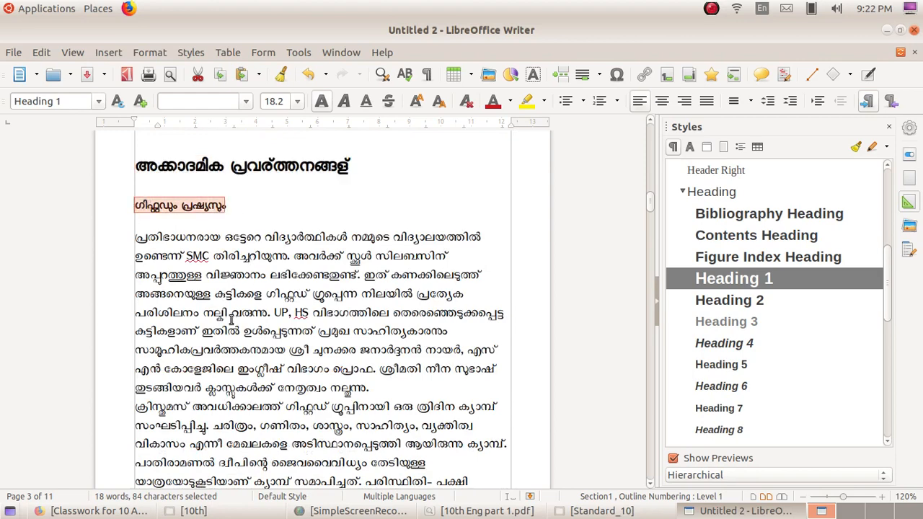
scroll(233, 315, down, 8)
click(339, 342)
drag(320, 346, 128, 347)
scroll(231, 238, down, 7)
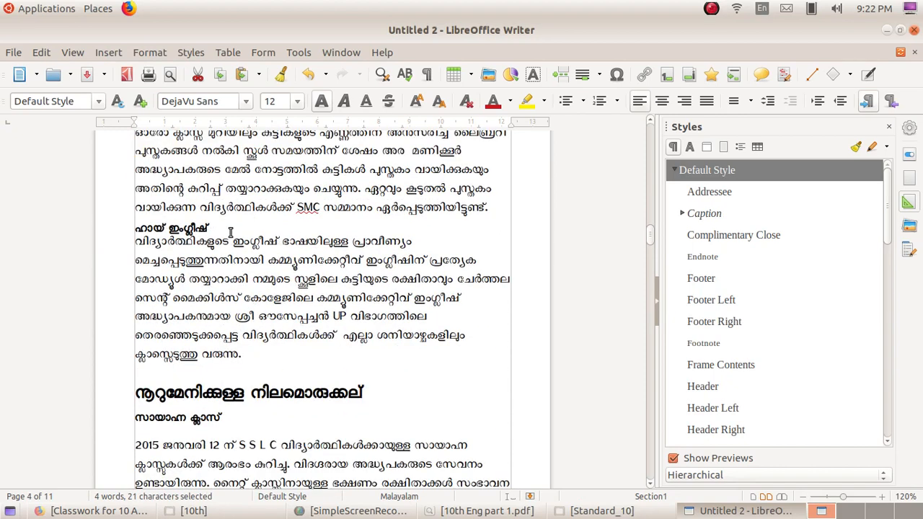
drag(214, 229, 76, 226)
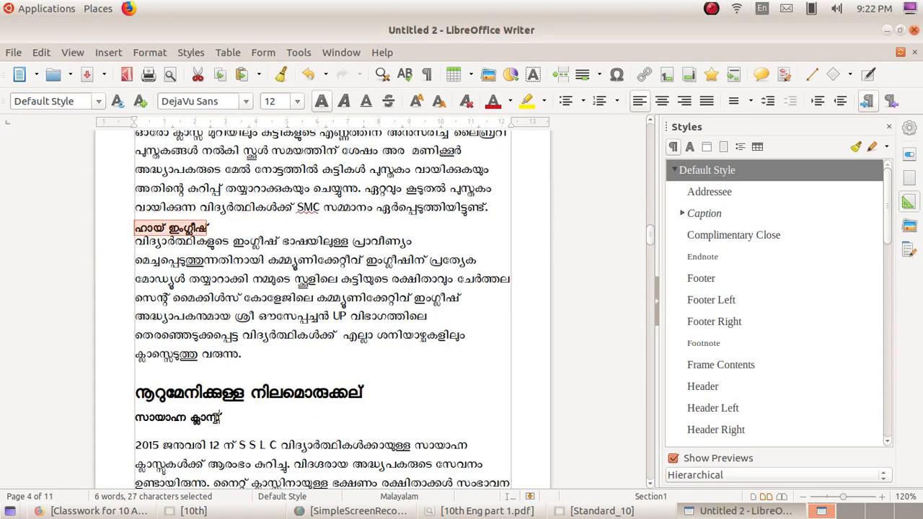
- Add the subheadings സായാഹ്ന ക്ലാസ്, ക്യാമ്പ് and S S L C റിസല്‍ട്ട് on pages 4 and 5 to the selection
drag(220, 416, 115, 418)
scroll(266, 370, down, 7)
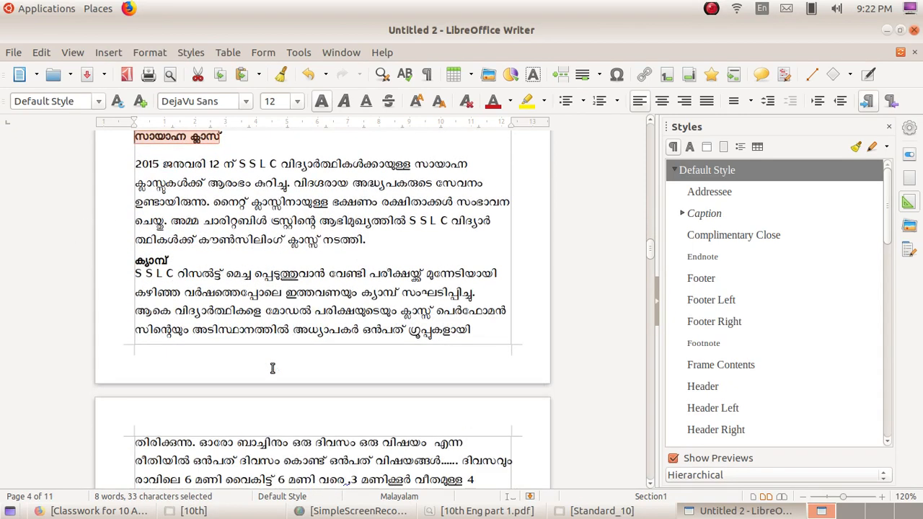
drag(188, 261, 108, 261)
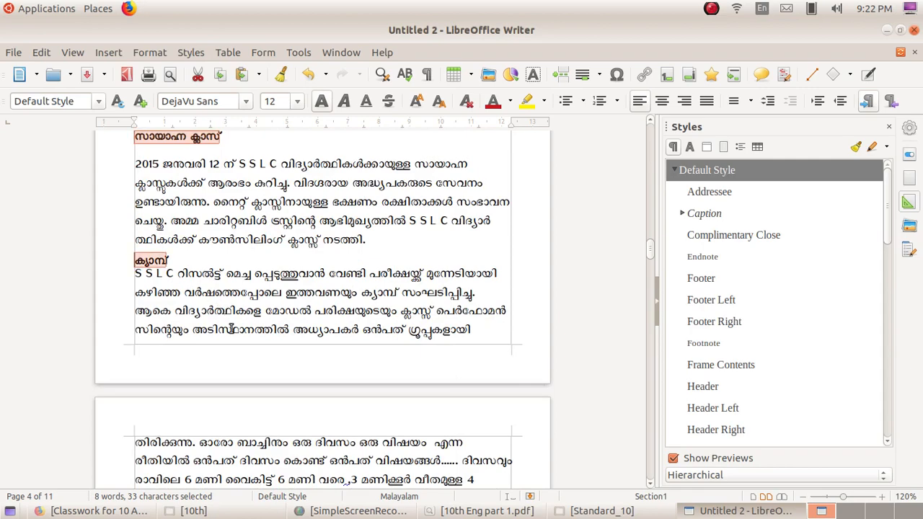
scroll(231, 328, down, 14)
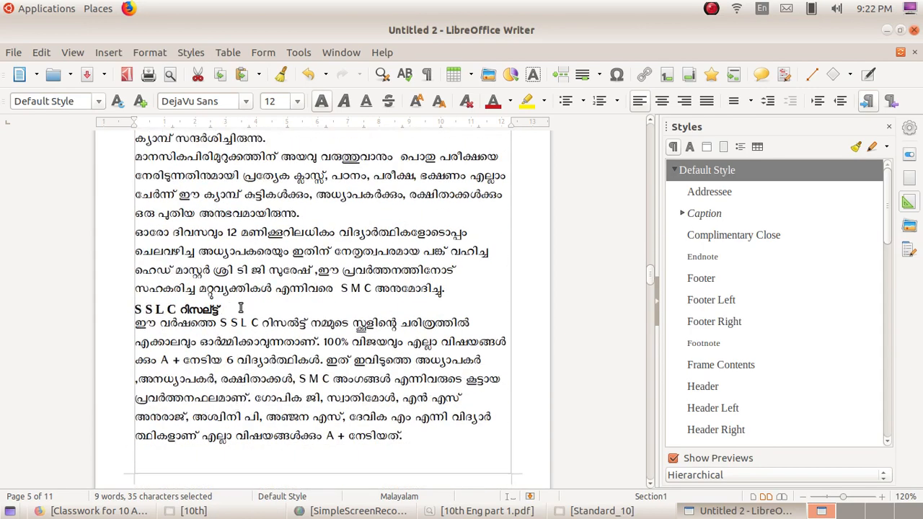
drag(241, 308, 109, 311)
- Add the subheadings താങ്ങും തണലും, ഉടനടി നടപടി and ആദരവോടെ under സാമൂഹിക പ്രവര്‍ത്തനങ്ങള്‍ on page 6 to the selection
scroll(225, 335, down, 6)
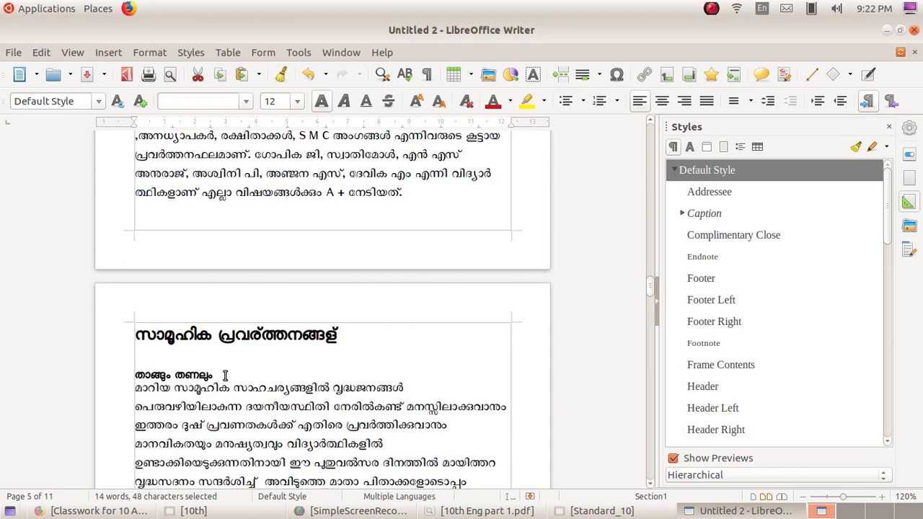
drag(212, 376, 109, 376)
scroll(215, 354, down, 5)
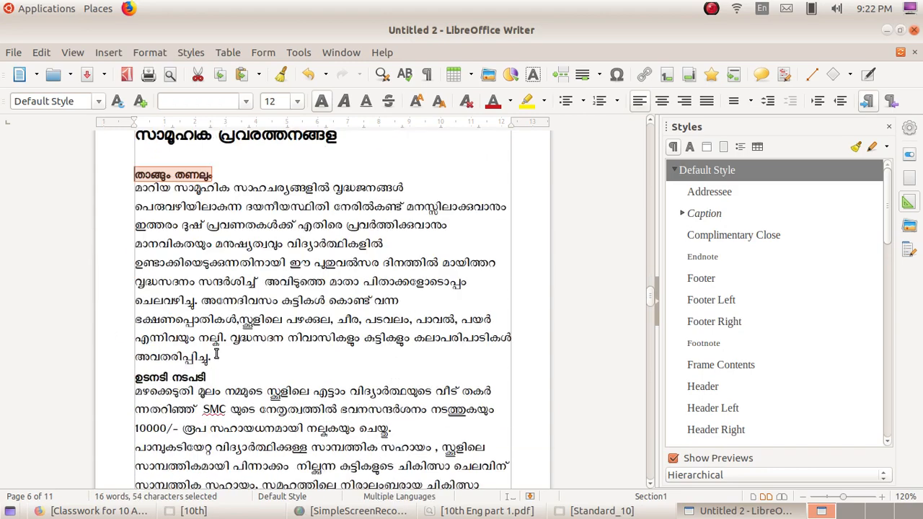
scroll(215, 354, down, 5)
scroll(291, 265, up, 2)
drag(207, 248, 108, 245)
scroll(221, 282, down, 4)
drag(209, 256, 95, 255)
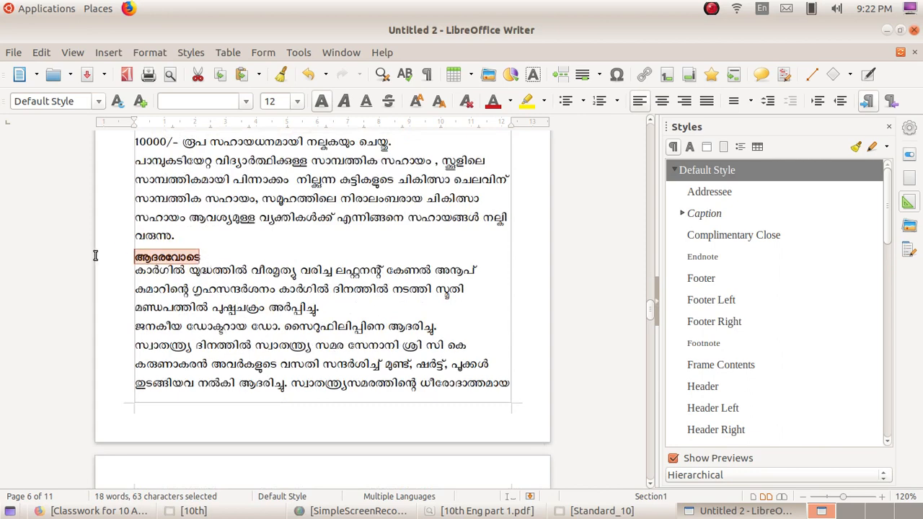
- Add the subheadings പൊന്‍തൂവല്‍, കിഡ്സ് ഫെസ്റ്റ് and സ്കൂള്‍ കലോല്‍സവം on page 7 to the selection
scroll(208, 320, down, 10)
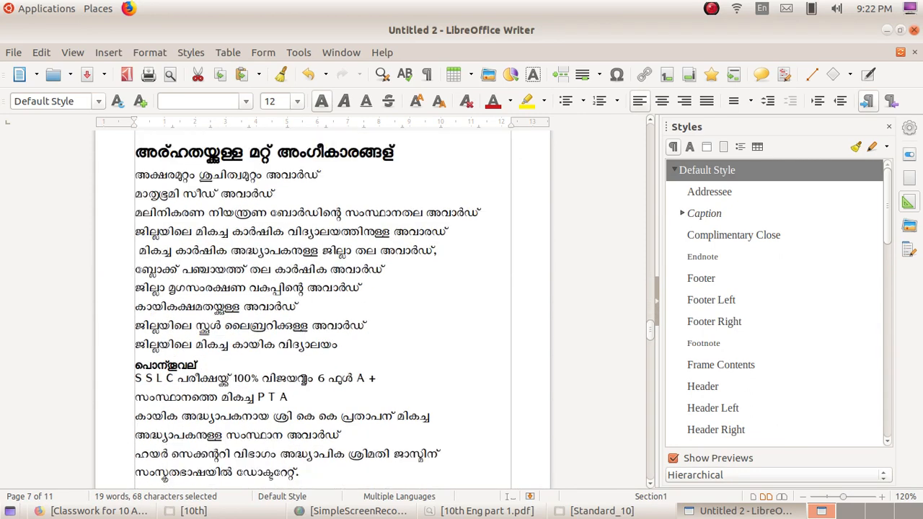
drag(215, 367, 129, 366)
scroll(128, 366, down, 6)
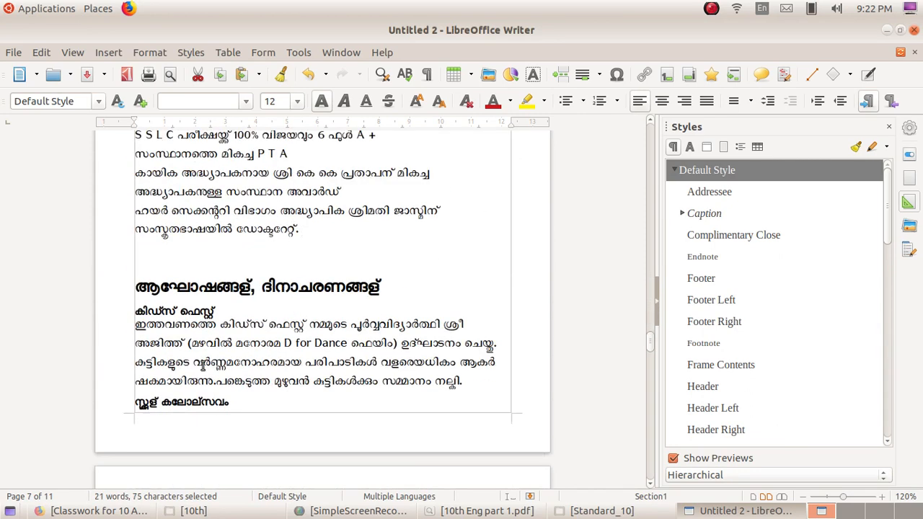
drag(226, 311, 127, 312)
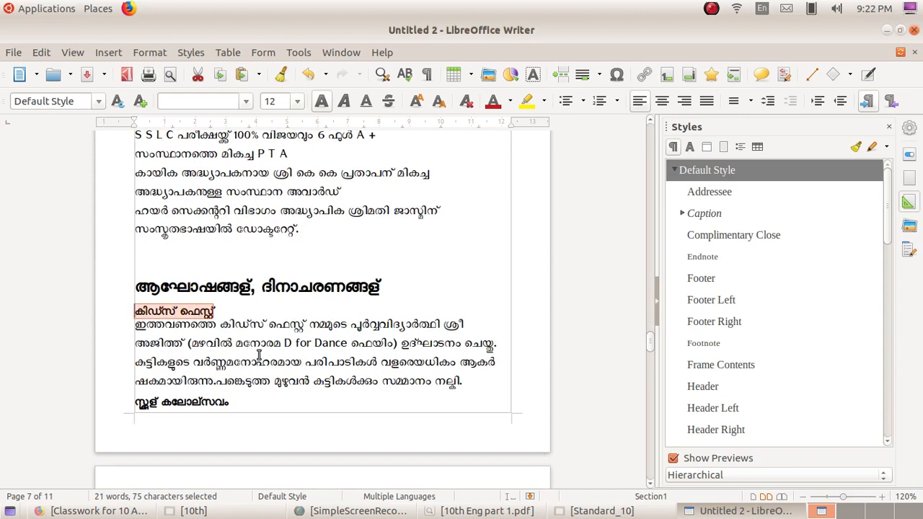
scroll(258, 355, down, 4)
drag(228, 240, 106, 244)
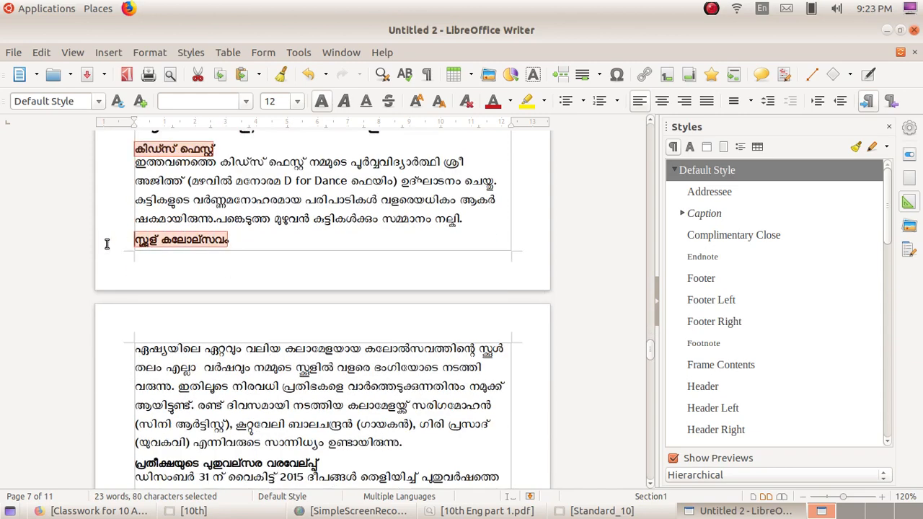
- Add the page 8 subheadings പ്രതീക്ഷയുടെ പുതുവല്‍സര വരവേല്‍പ്പ്, വിജയോത്സവം, പ്രവേശനോല്‍സവം and പരിസ്ഥിതി ദിനാഘോഷം ജൂണ്‍ 5 to the selection
scroll(188, 280, down, 5)
drag(334, 261, 89, 265)
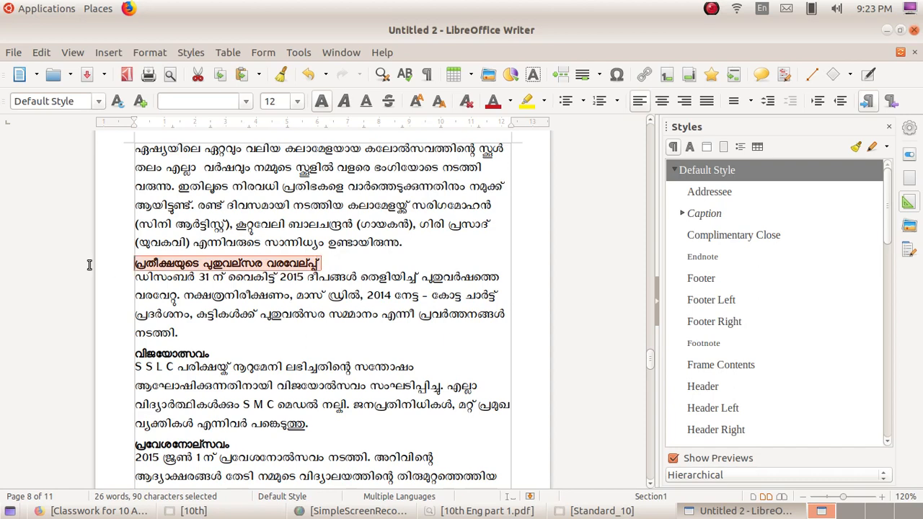
scroll(204, 315, down, 2)
drag(219, 272, 83, 272)
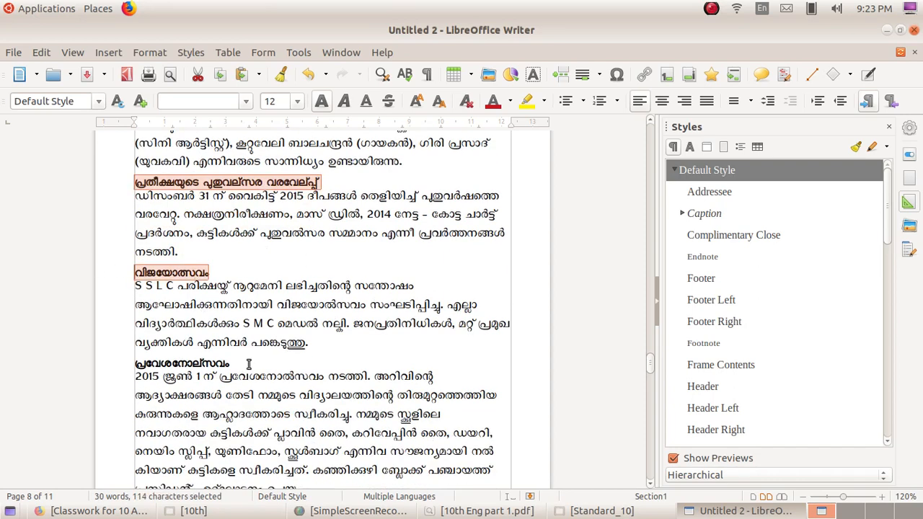
drag(249, 364, 99, 364)
scroll(293, 351, down, 3)
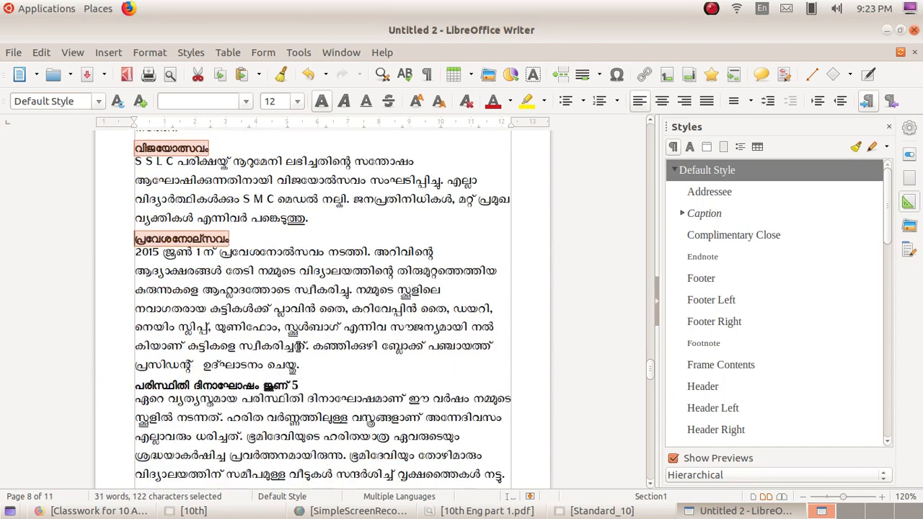
scroll(298, 347, down, 2)
drag(300, 305, 79, 307)
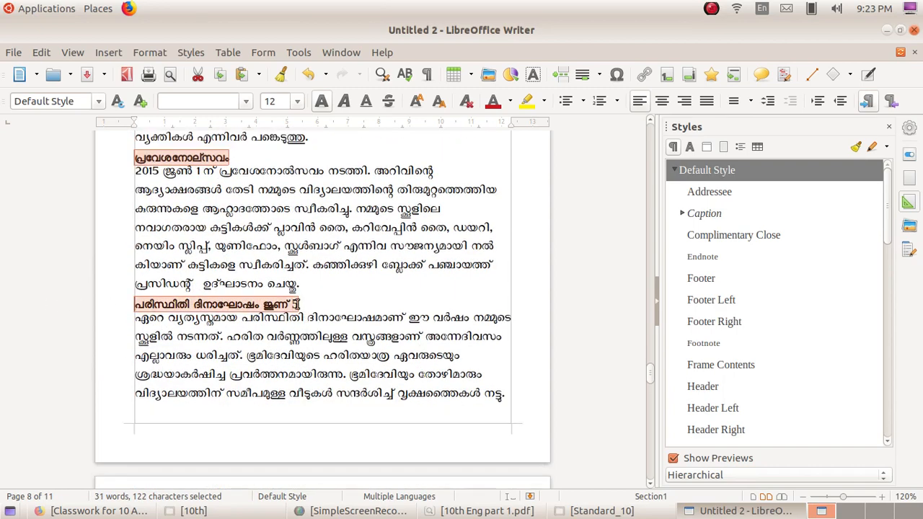
- Add the page 9 subheadings വായനാദിനം ജൂണ്‍ 21, ഡോക്ടേഴ്സ് ഡേ ജൂലൈ 1 and ബഷീര്‍ അനുസ്മരണം ജൂലൈ 5 to the selection
scroll(299, 317, down, 9)
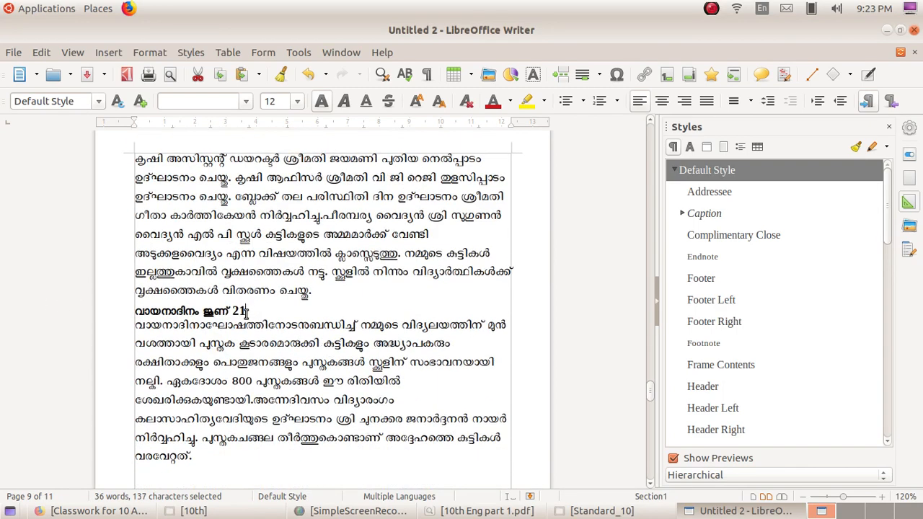
drag(247, 312, 77, 315)
scroll(194, 352, down, 6)
drag(257, 254, 142, 253)
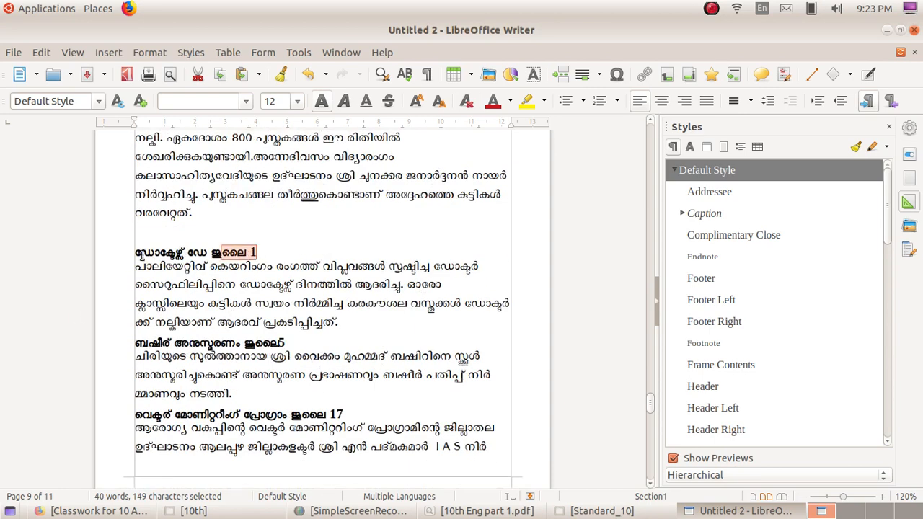
drag(221, 253, 66, 256)
drag(302, 338, 48, 341)
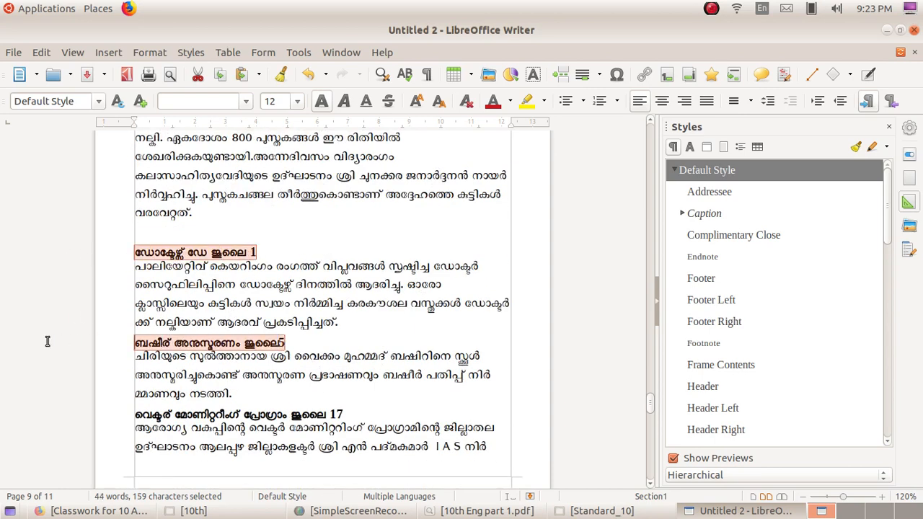
- Add the subheadings വെക്ടര്‍ മോണിറ്ററിംഗ് പ്രോഗ്രാം ജൂലൈ 17 on page 9 and അസംബ്ലി under മറ്റുള്ളവ on page 10 to the selection
scroll(202, 358, down, 4)
drag(342, 252, 1, 247)
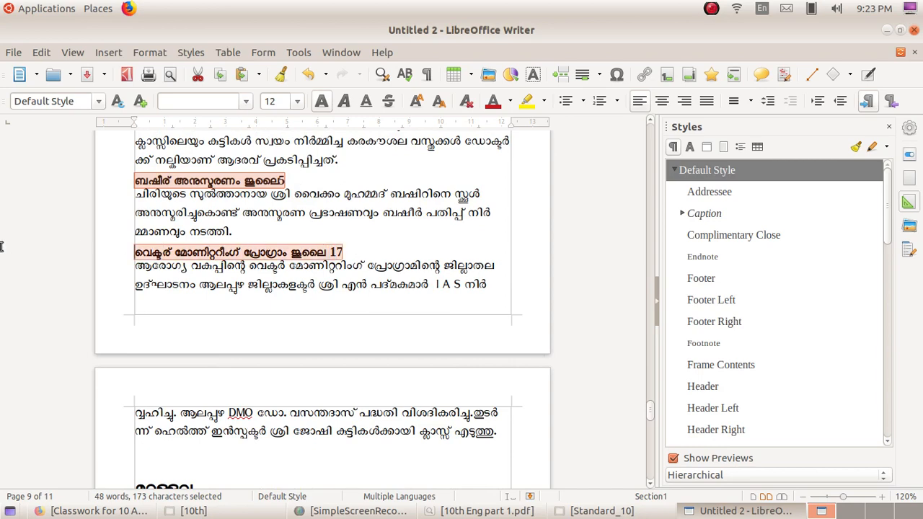
scroll(202, 288, down, 5)
drag(203, 305, 31, 302)
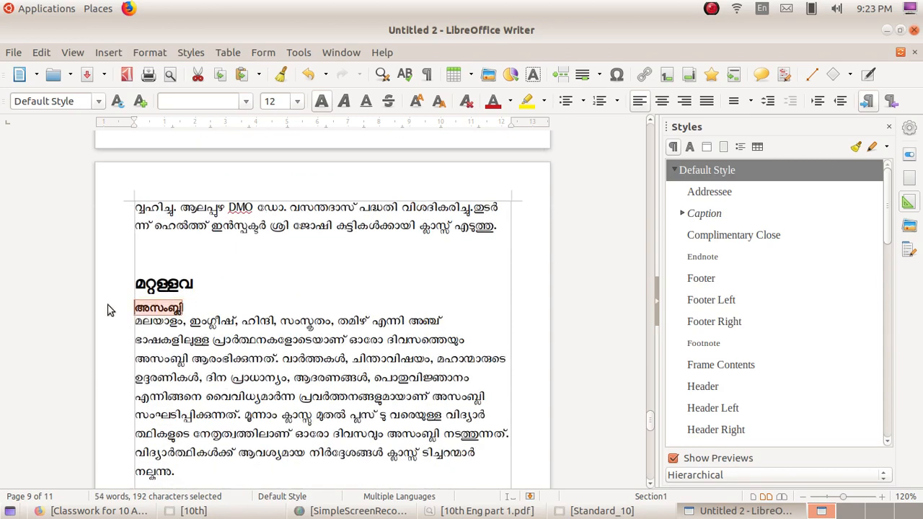
- Add the page 10 subheadings പ്രീ- പ്രൈമറി, സ്പോര്‍ട്ട്സ് യൂണിഫോം and ഫിഷ് ടാങ്ക് to the selection
scroll(109, 310, down, 6)
drag(209, 268, 69, 273)
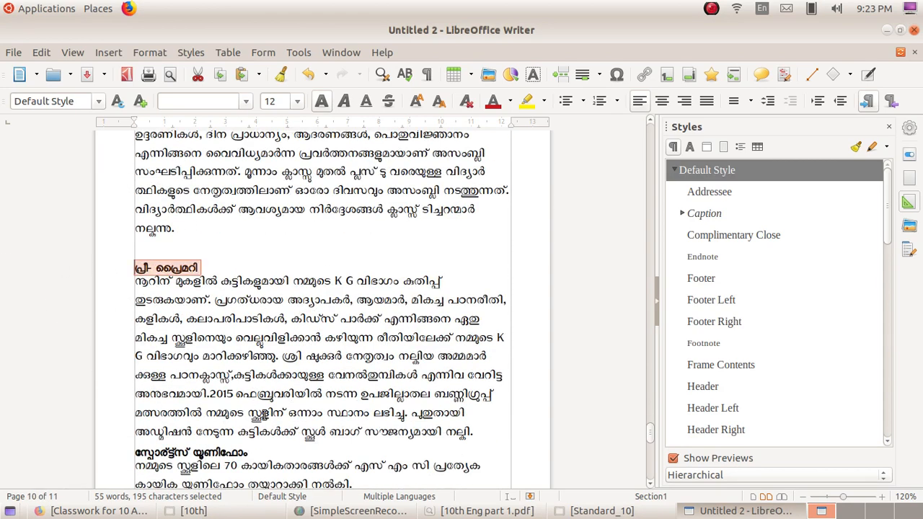
drag(271, 456, 96, 456)
scroll(272, 410, down, 6)
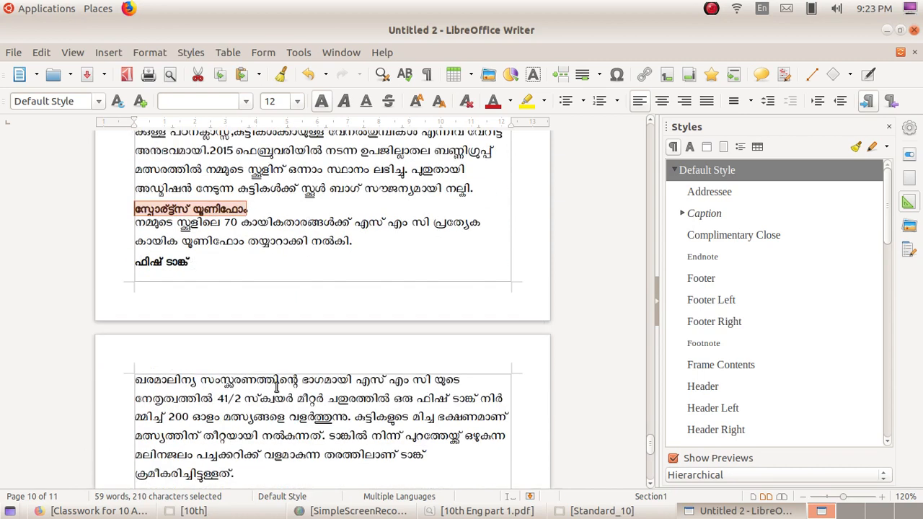
drag(212, 264, 82, 262)
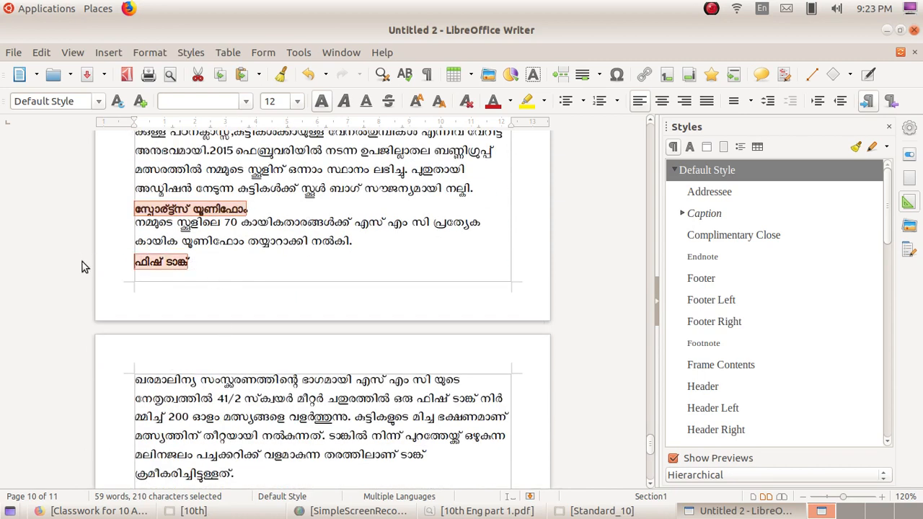
- Add the subheading കോഴികൃഷി on page 11 to the selection and apply the Heading 2 style to all selected subheadings
scroll(261, 343, down, 6)
drag(215, 257, 92, 256)
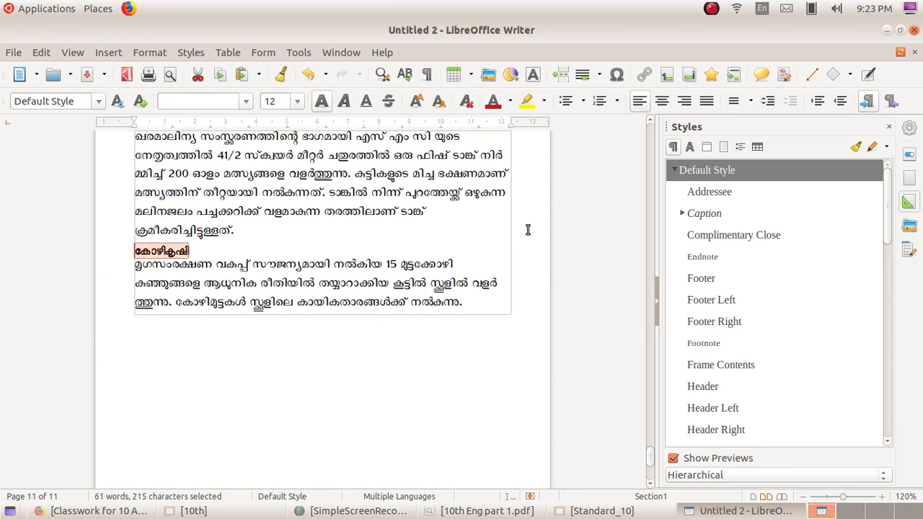
scroll(759, 307, down, 4)
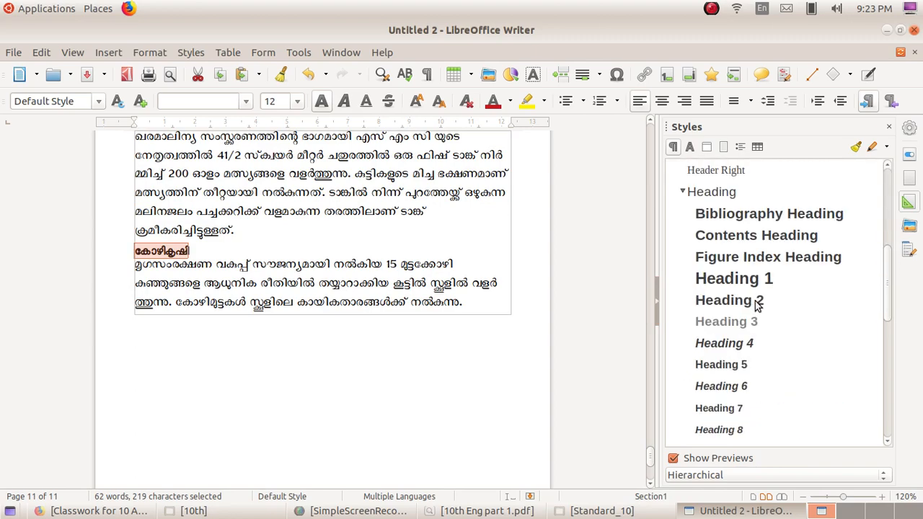
double_click(758, 304)
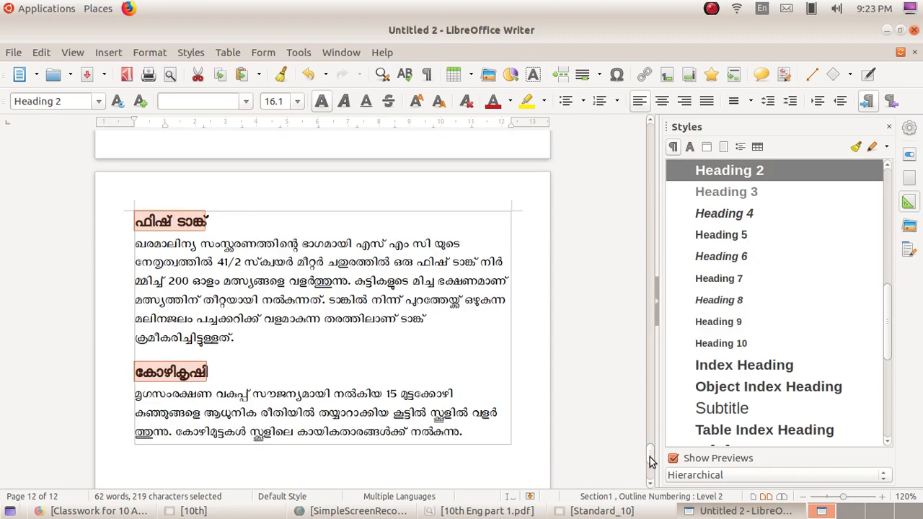
- Place the cursor on the empty line above ആമുഖം on page 2 and start inserting a table of contents there
drag(652, 459, 647, 174)
scroll(551, 318, up, 2)
scroll(552, 319, up, 1)
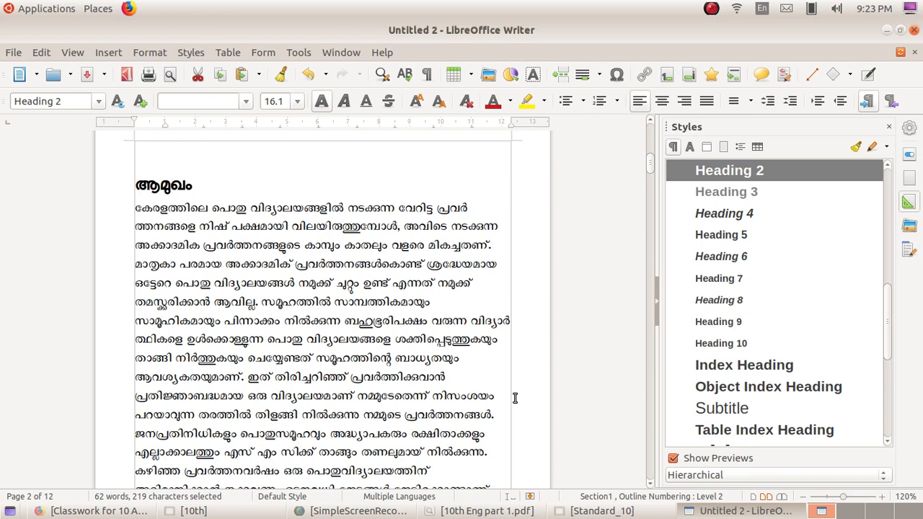
click(334, 181)
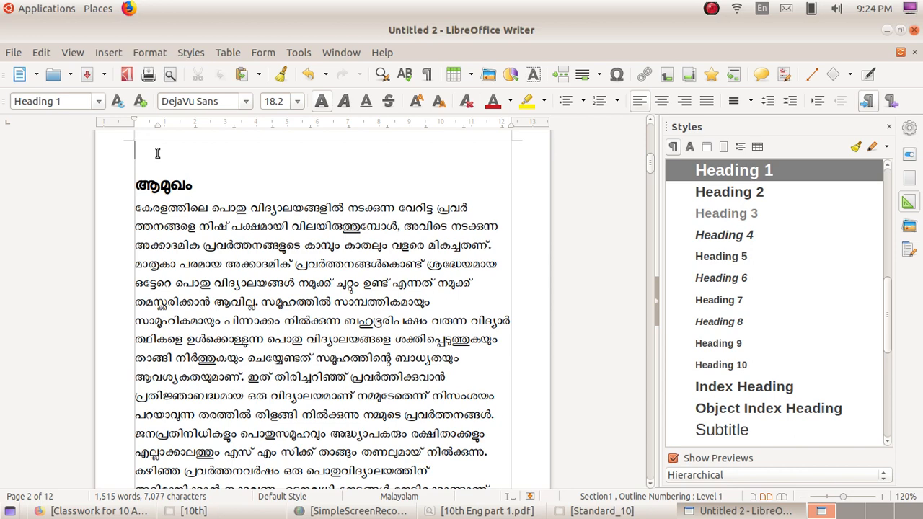
click(157, 153)
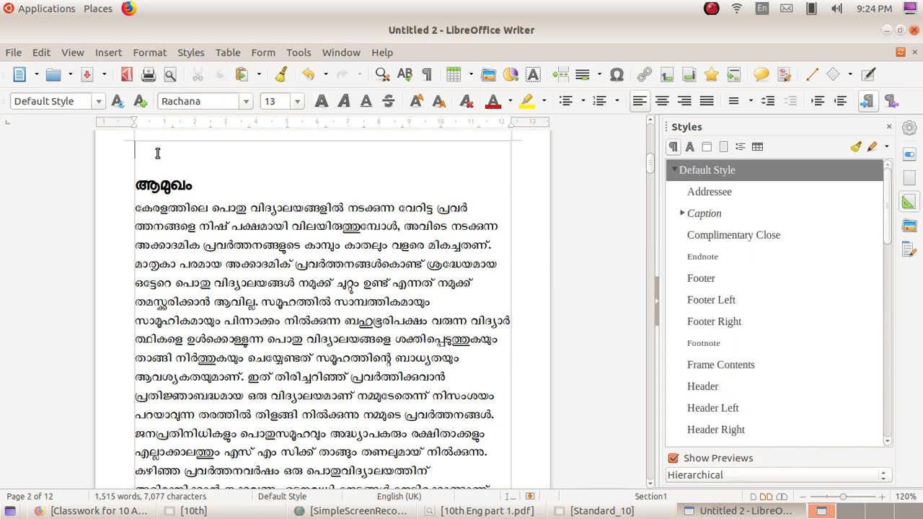
click(107, 53)
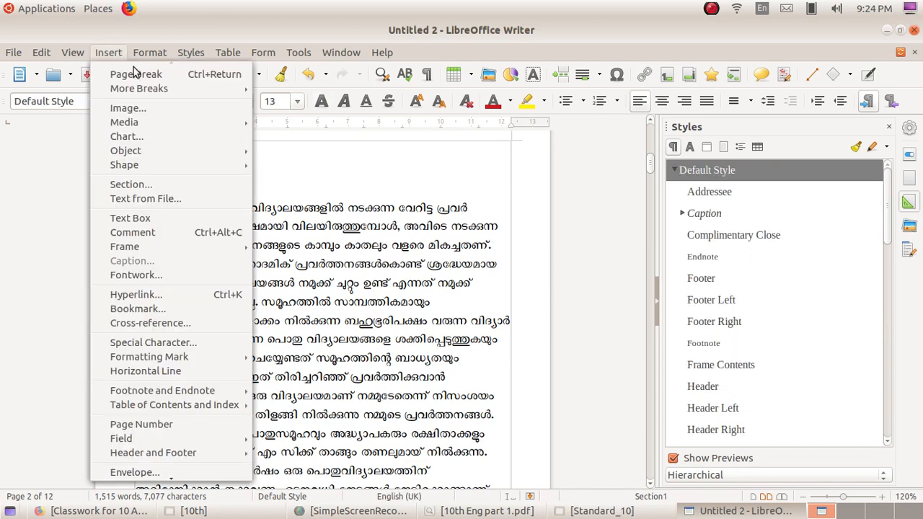
mouse_move(214, 406)
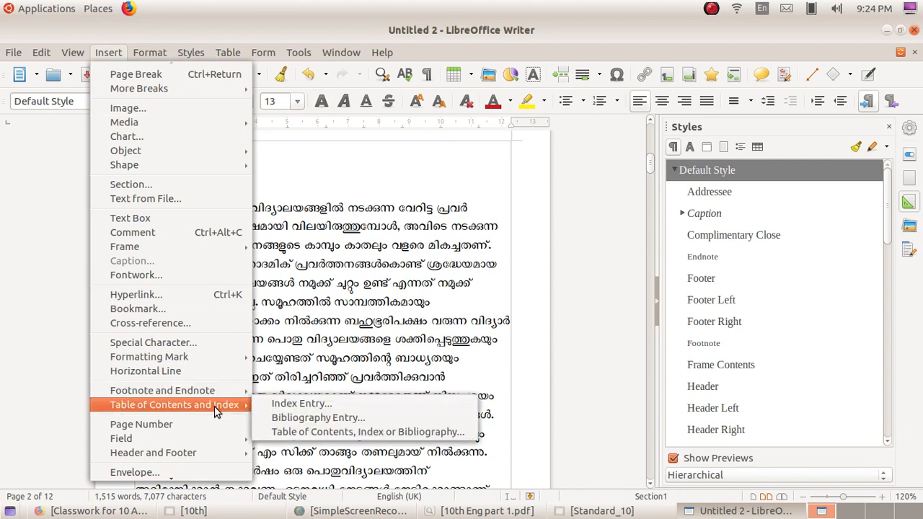
click(391, 433)
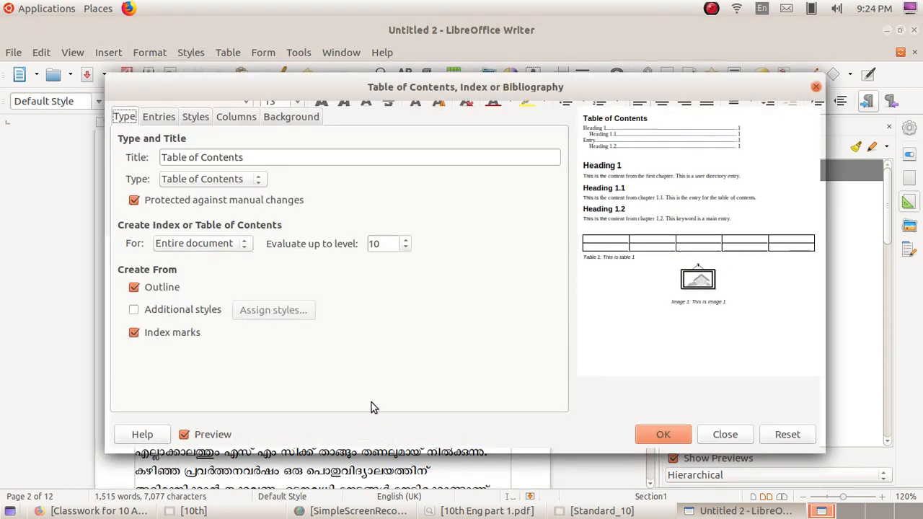
- Set the title of the table of contents to Index Table
click(283, 156)
drag(244, 157, 27, 156)
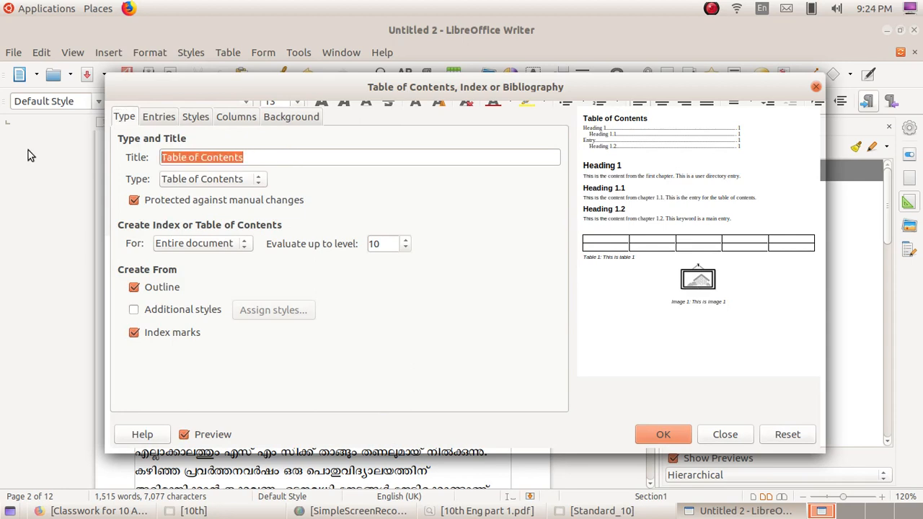
text(In)
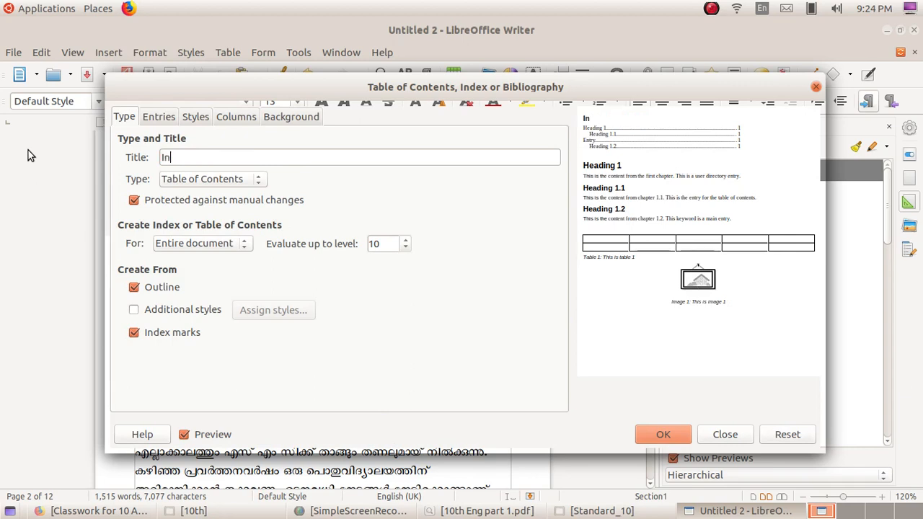
text(dex Table)
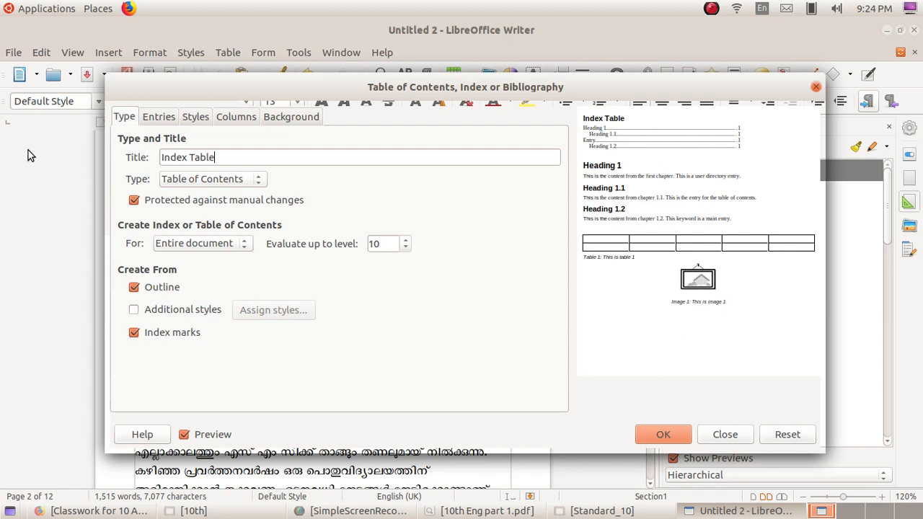
- Give the table of contents a Gold background colour and insert it into the document
click(158, 117)
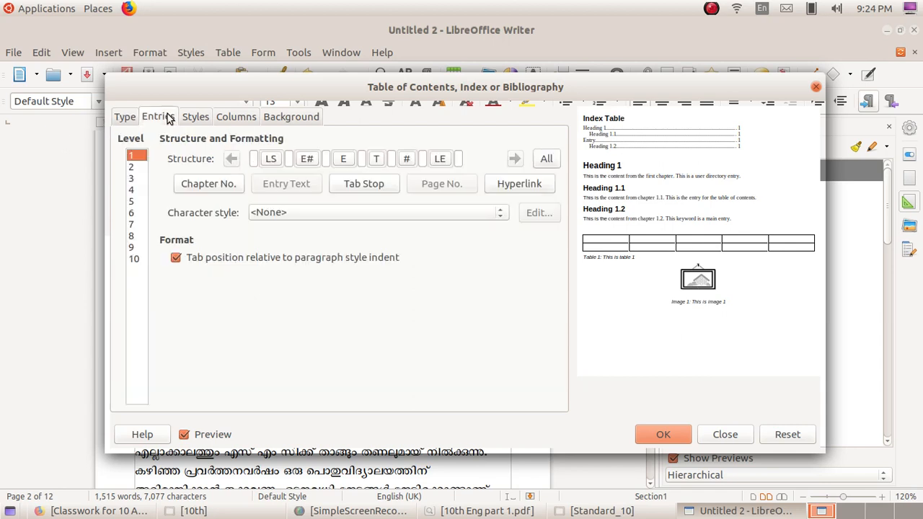
click(209, 117)
click(222, 117)
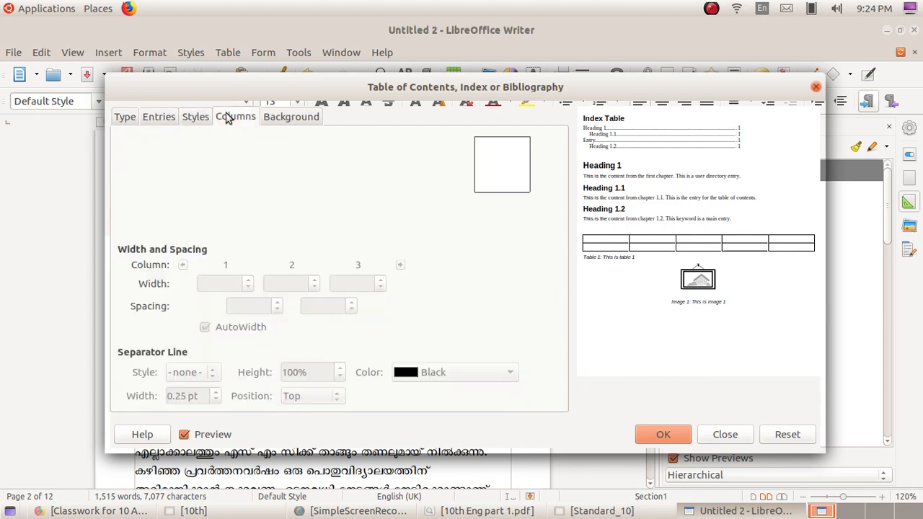
click(292, 118)
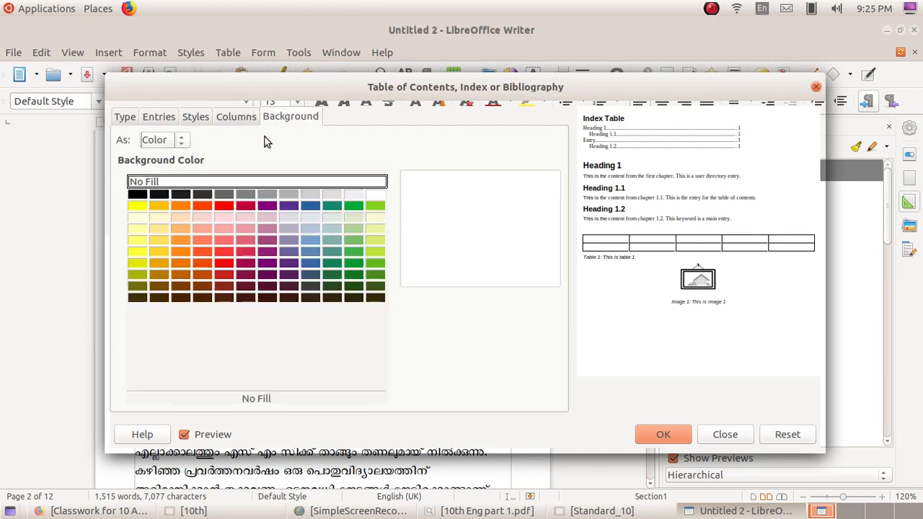
click(137, 206)
click(160, 208)
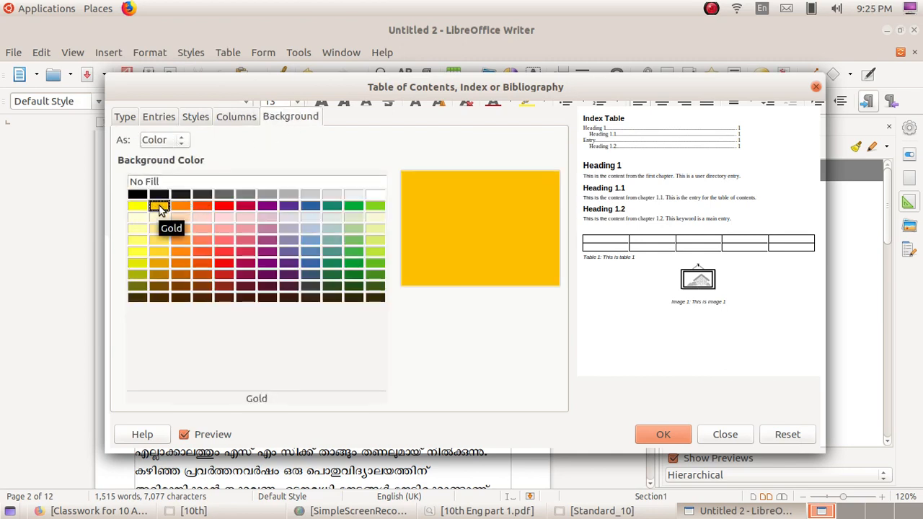
click(670, 436)
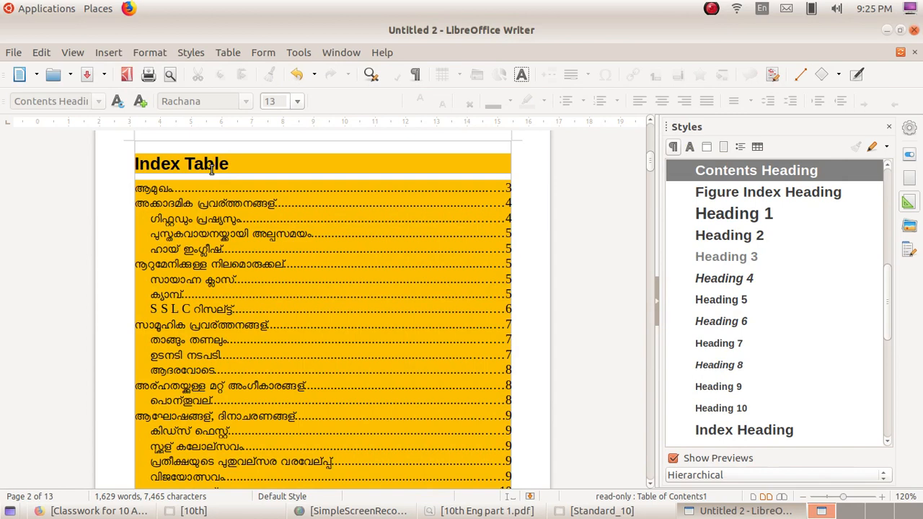
- Review the entries of the inserted Index Table and follow its link to the S S L C റിസല്‍ട്ട് section
scroll(249, 206, down, 2)
scroll(249, 206, up, 2)
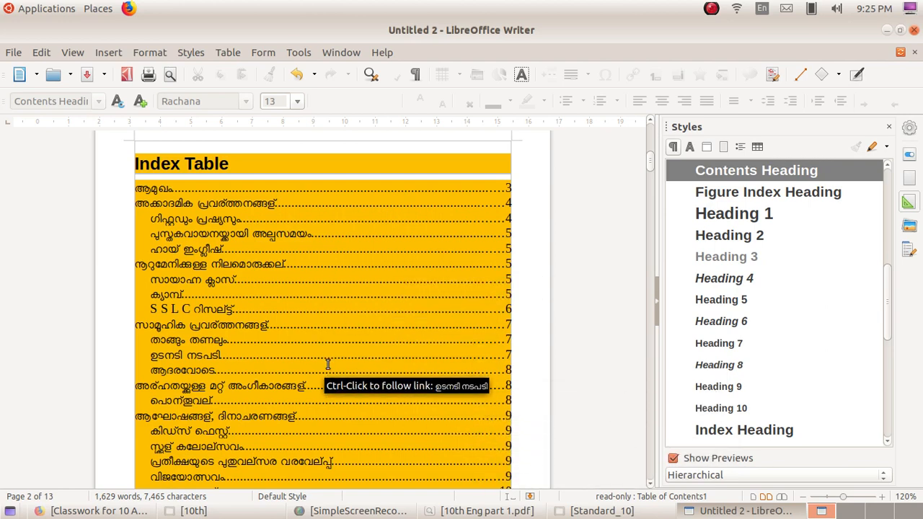
scroll(297, 369, down, 10)
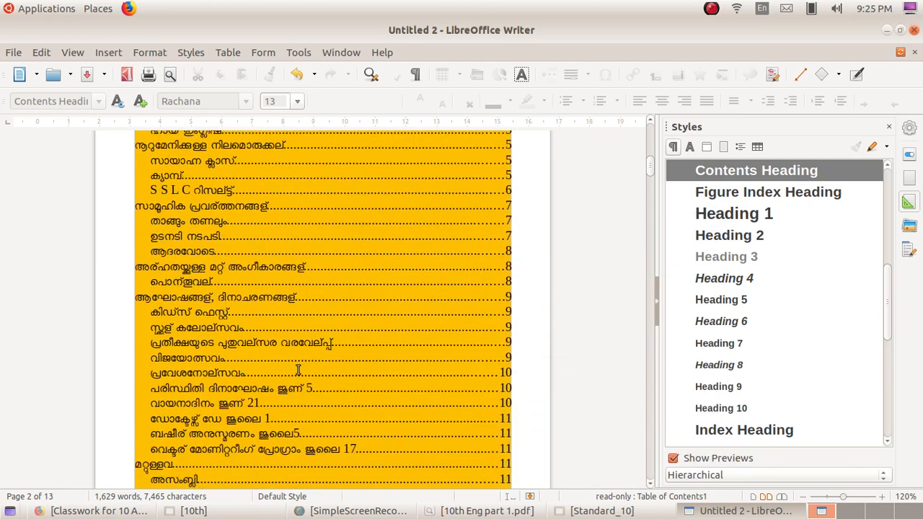
scroll(295, 367, up, 7)
scroll(295, 367, up, 3)
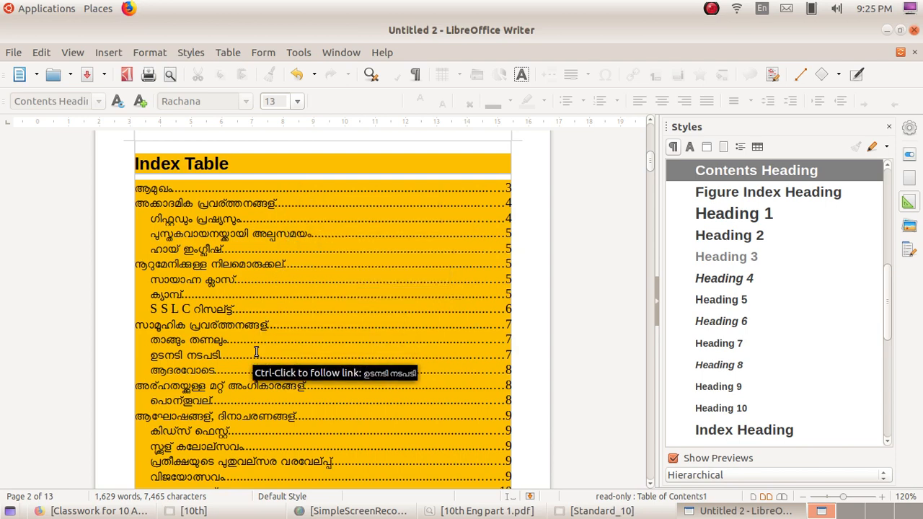
scroll(252, 346, down, 1)
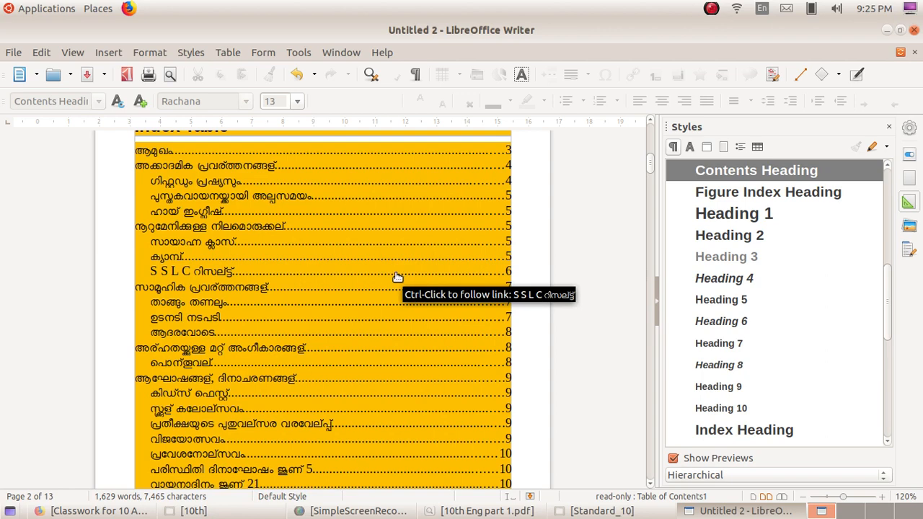
ctrl+click(210, 271)
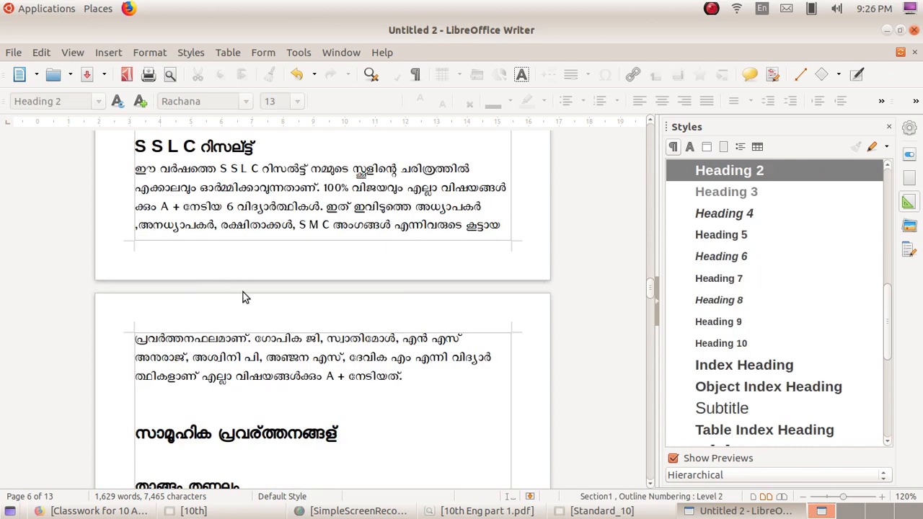
- Return to the Index Table and follow its link to the ആഘോഷങ്ങള്‍, ദിനാചരണങ്ങള്‍ section
drag(651, 286, 649, 160)
scroll(525, 233, down, 1)
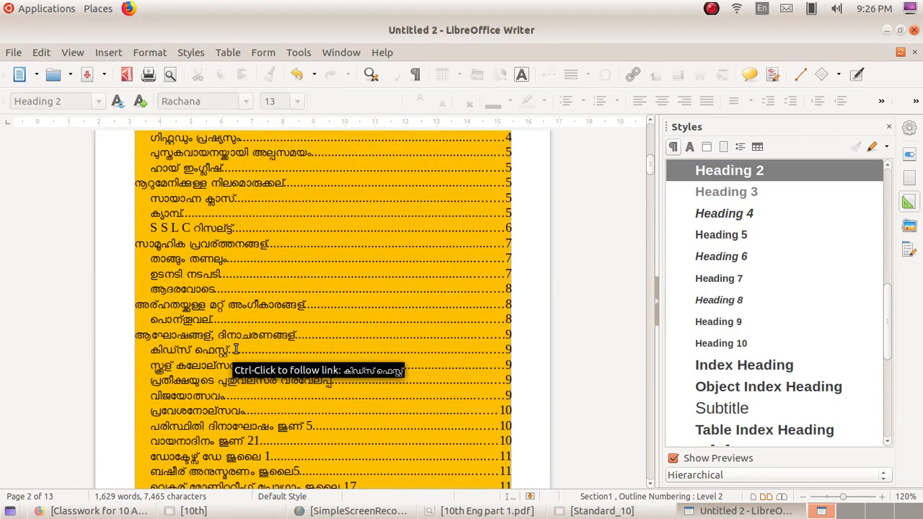
scroll(212, 323, down, 1)
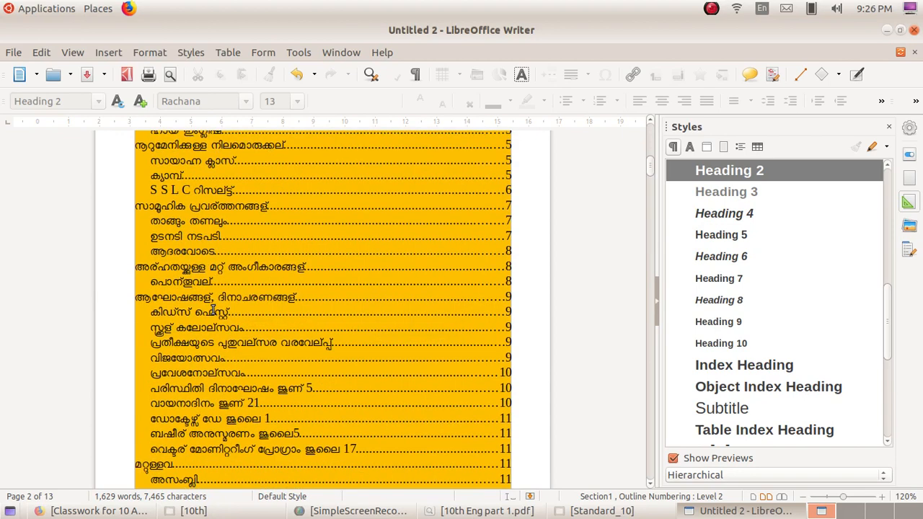
ctrl+click(224, 299)
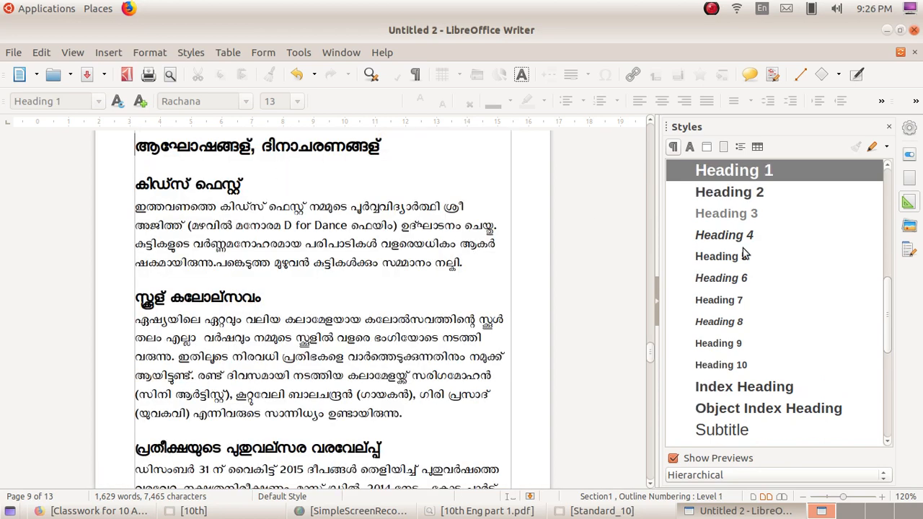
- Go back to the Index Table on page 2 and look over its entries from the title down
drag(650, 357, 651, 151)
scroll(546, 361, down, 5)
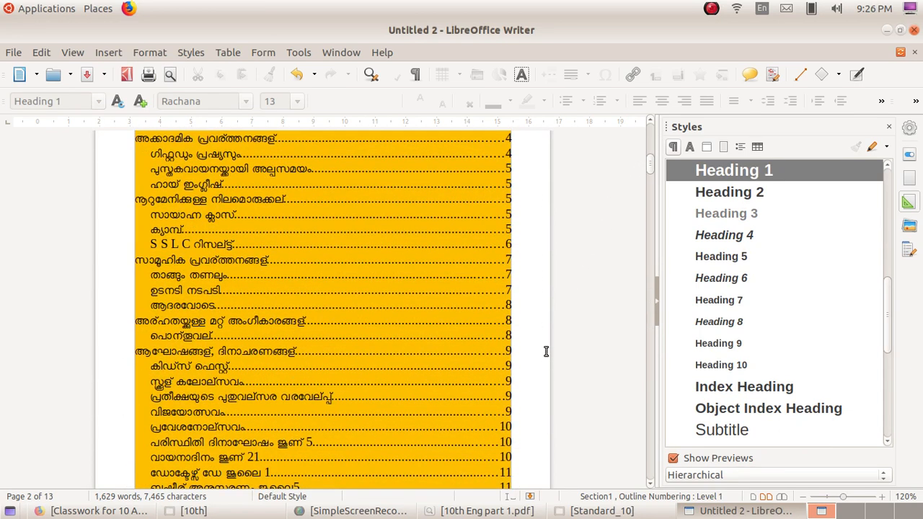
scroll(546, 351, up, 1)
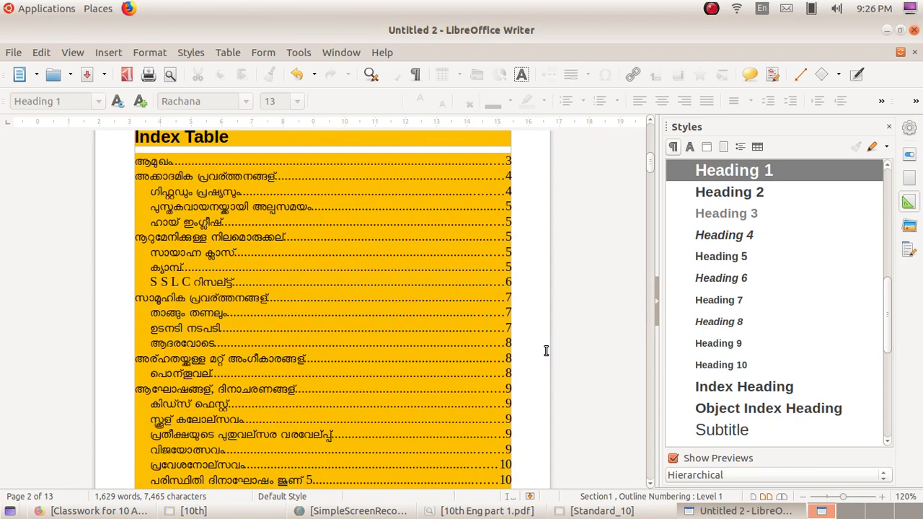
scroll(537, 340, up, 1)
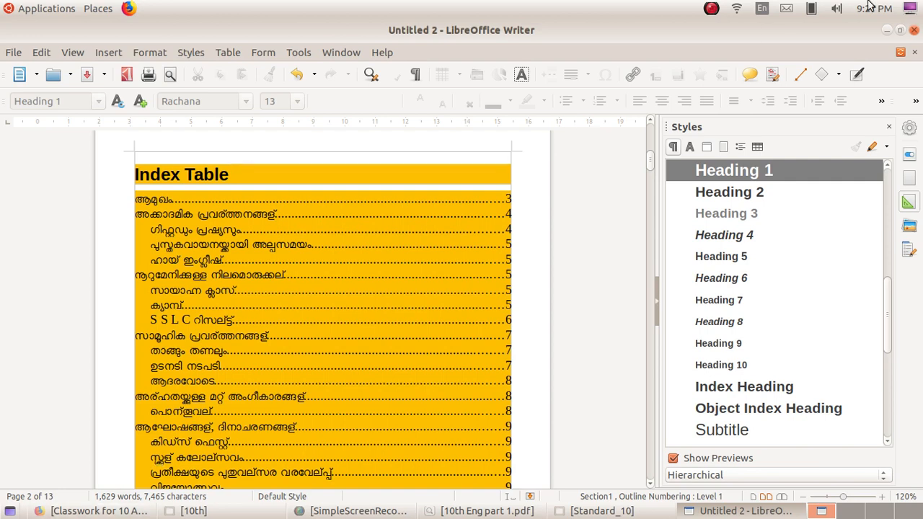
click(884, 34)
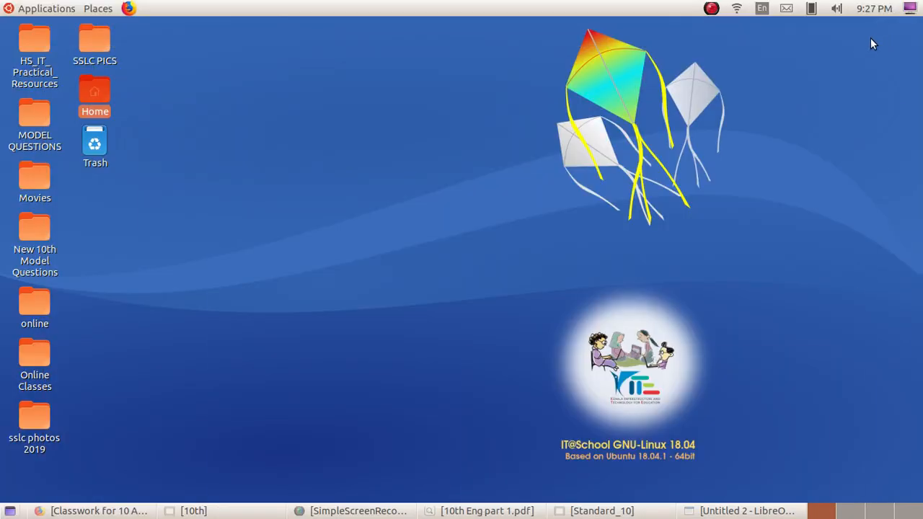
click(711, 8)
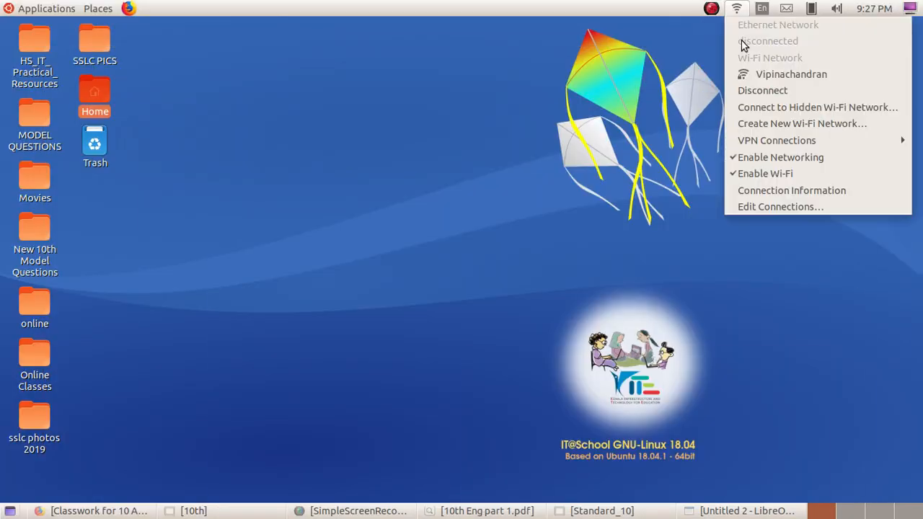